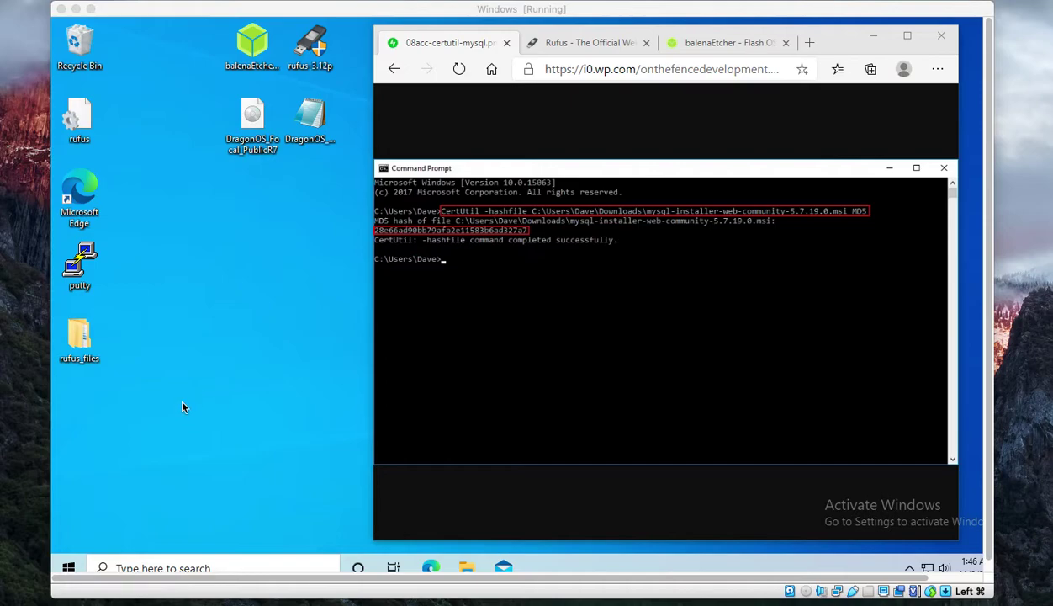
- Open Command Prompt from the Windows search and position it to reveal the desktop
click(76, 569)
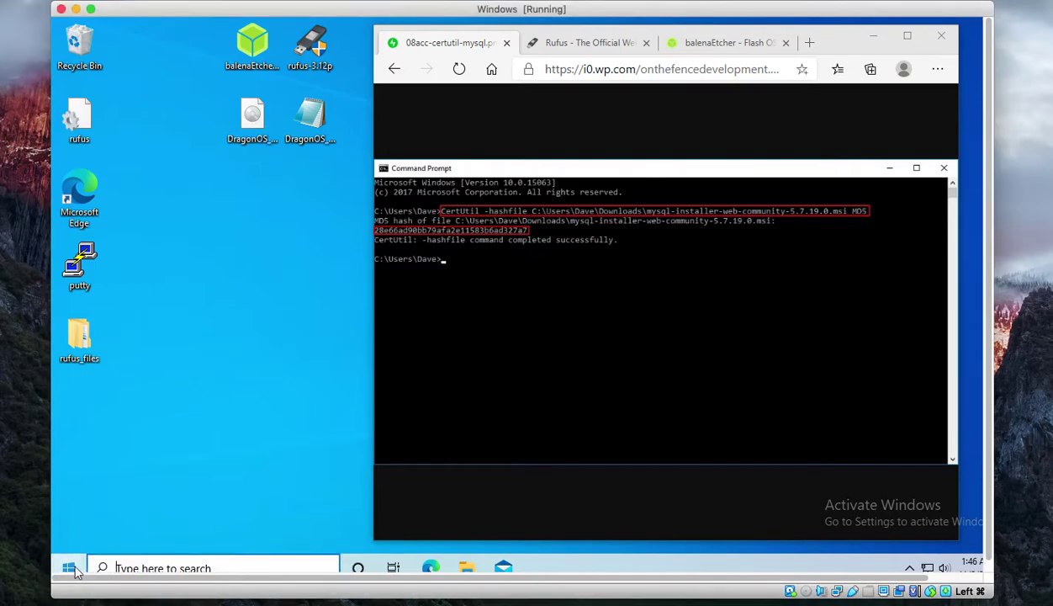
click(71, 569)
click(128, 568)
text(cmd)
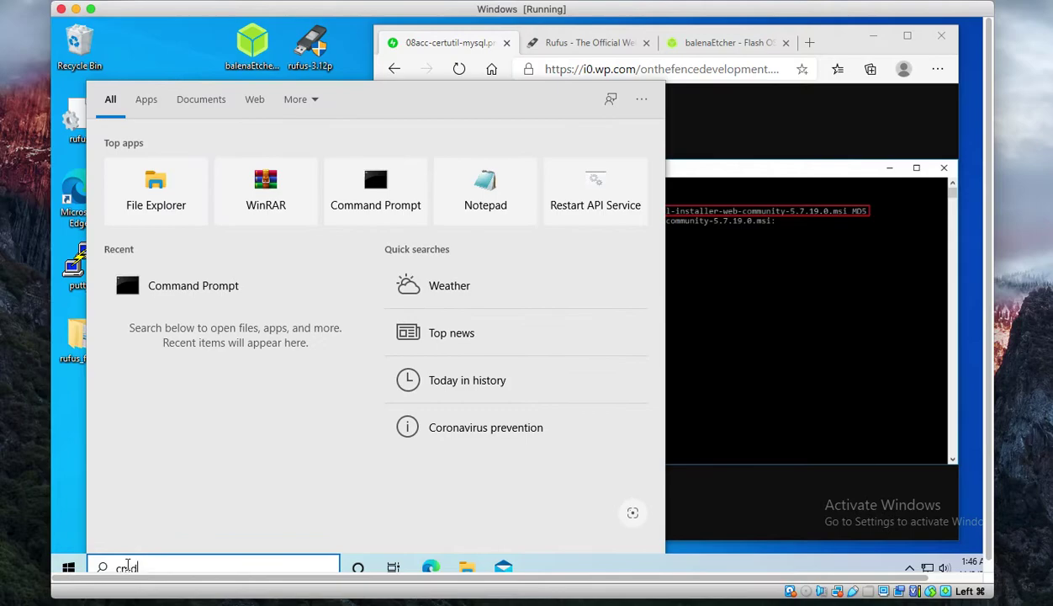
key(Return)
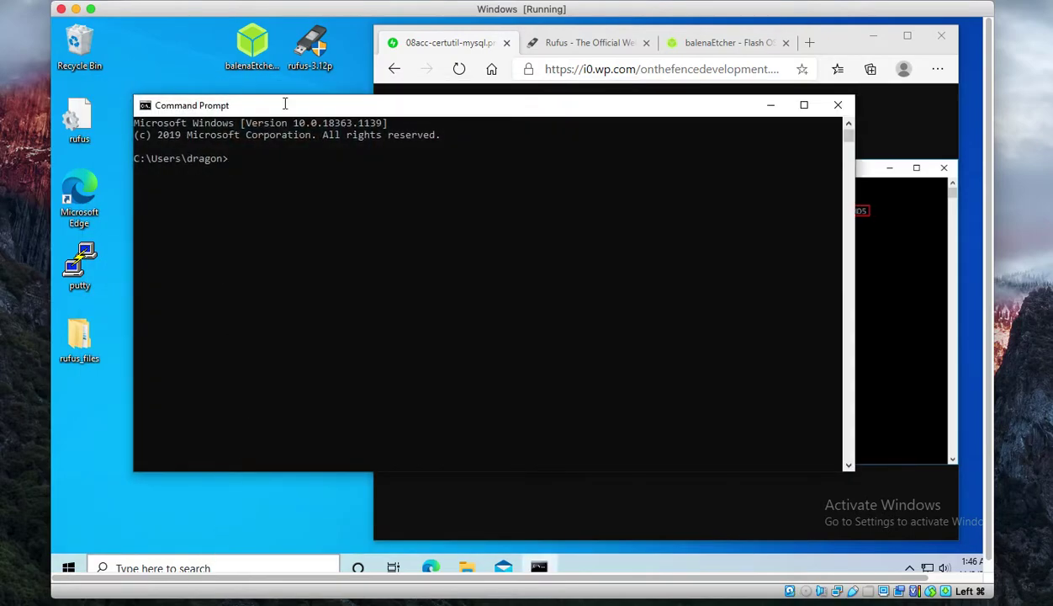
double_click(281, 104)
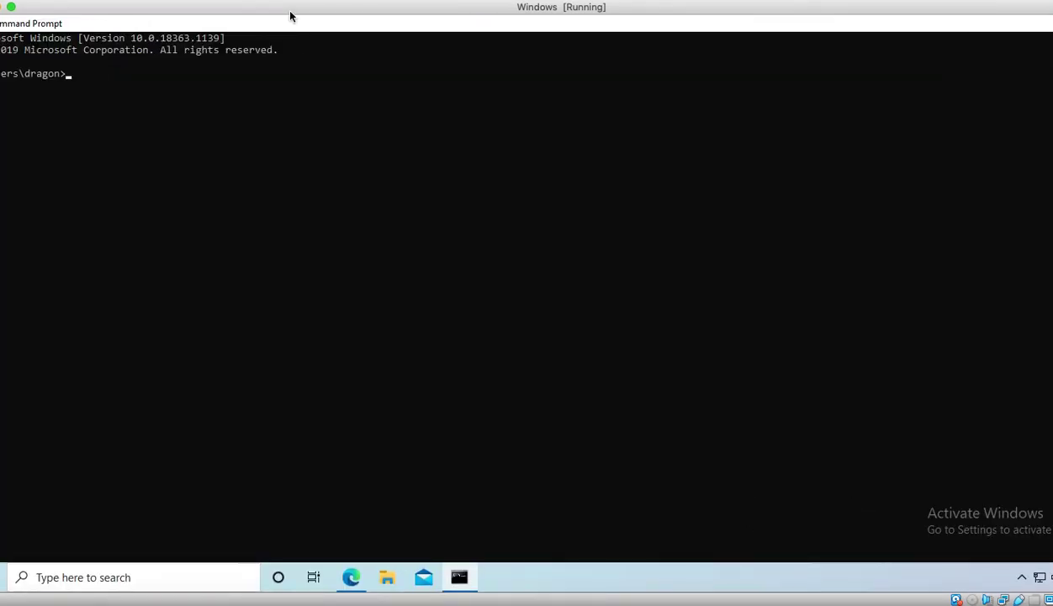
double_click(222, 26)
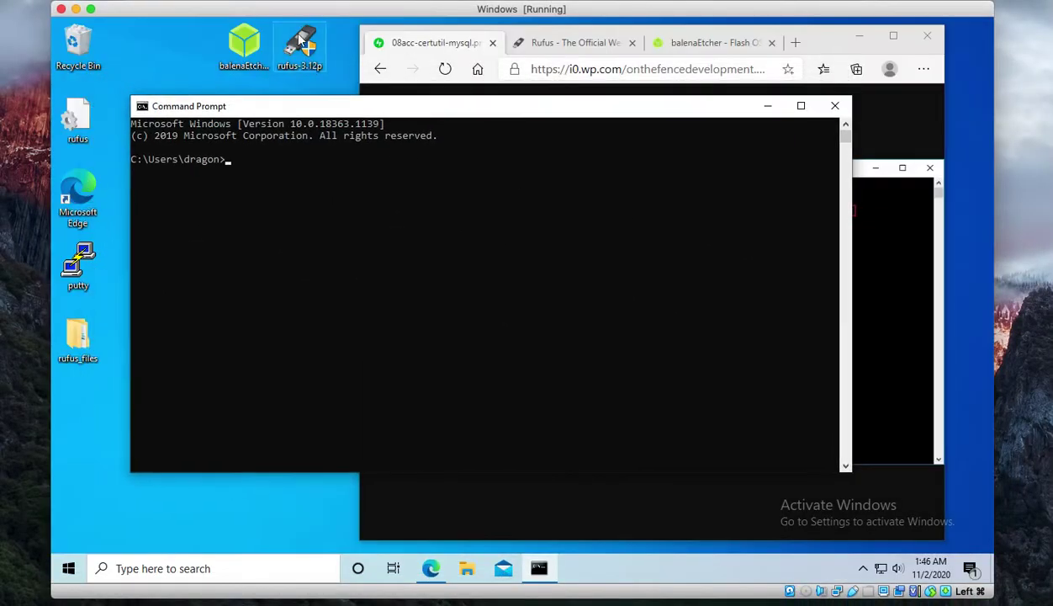
drag(278, 114, 271, 242)
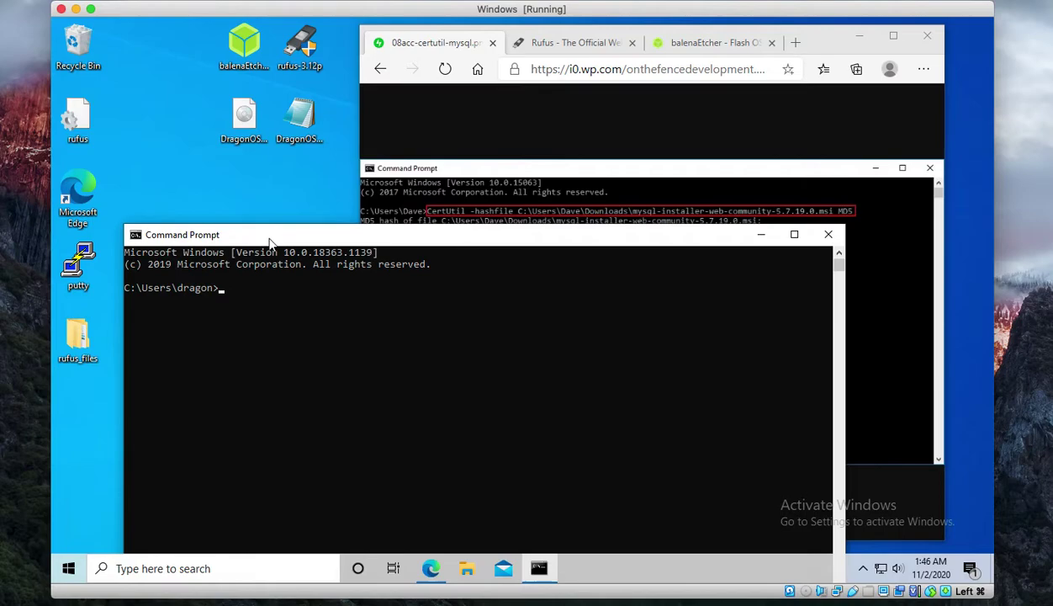
- From the Desktop folder, run CertUtil -hashfile DragonOS_Focal_PublicR7.iso MD5
text(cd Desktop)
key(Return)
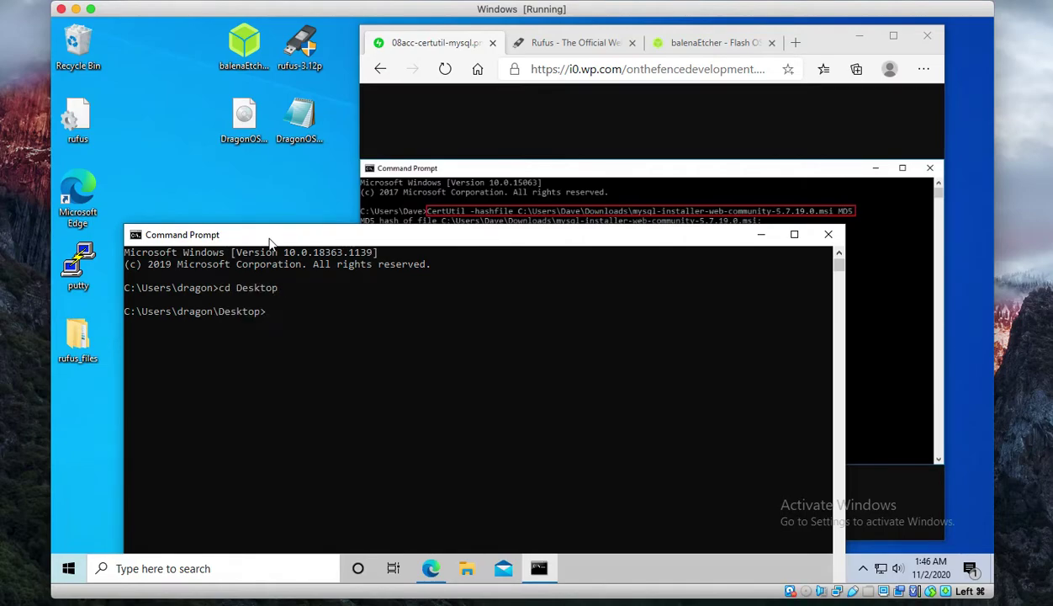
text(Cert)
text(Util -)
text(haf)
text(shfile)
text( D)
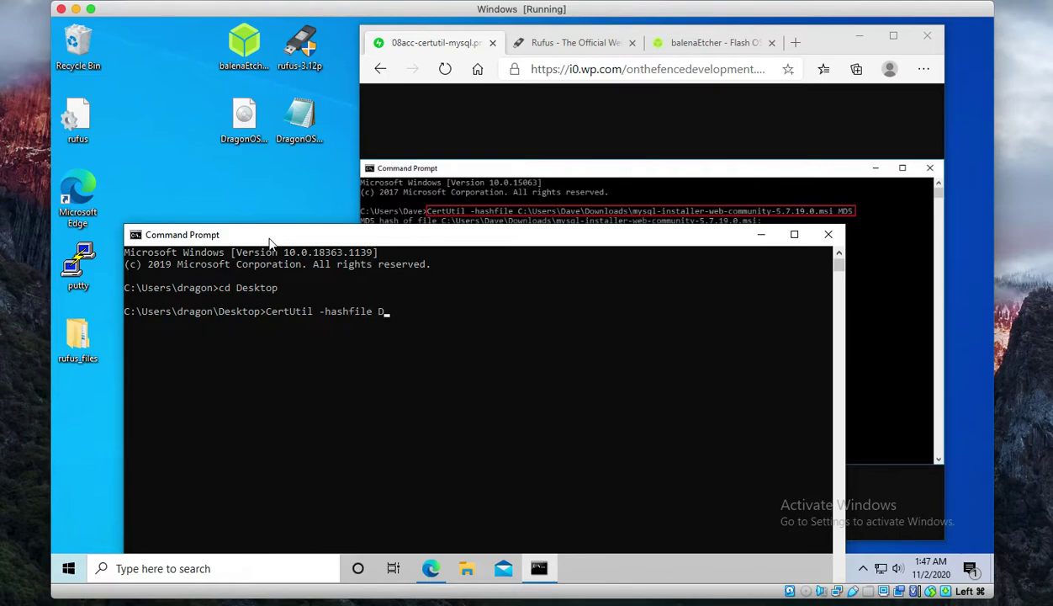
key(Tab)
key(Tab)
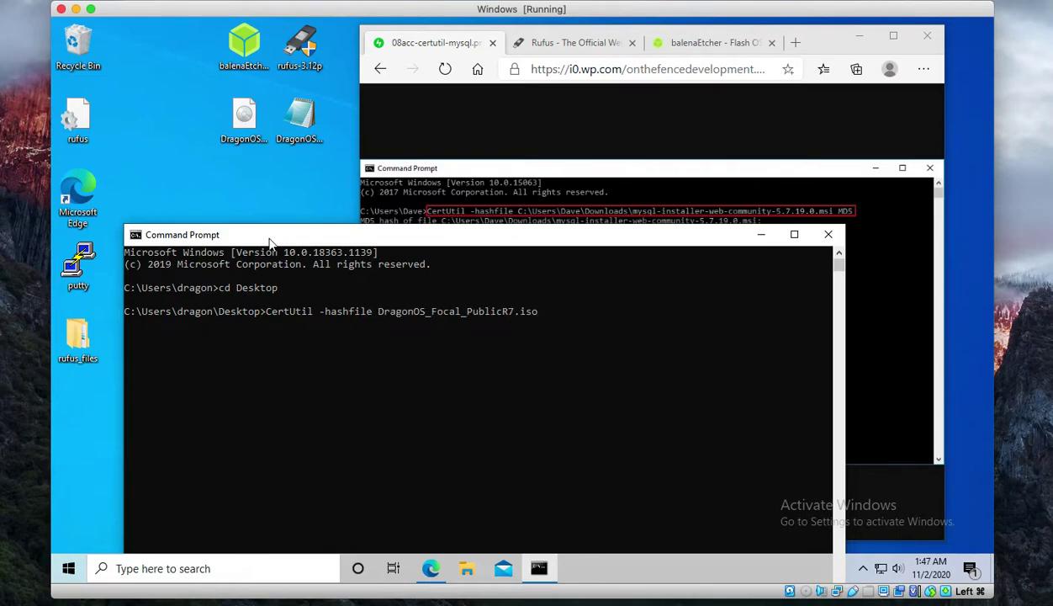
text(MD5)
key(Return)
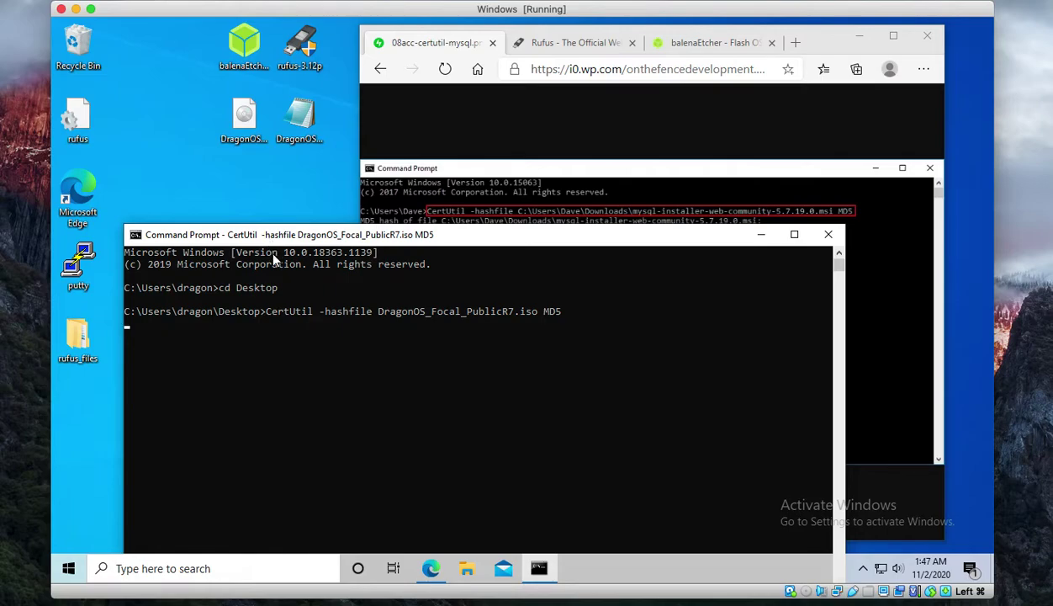
click(298, 118)
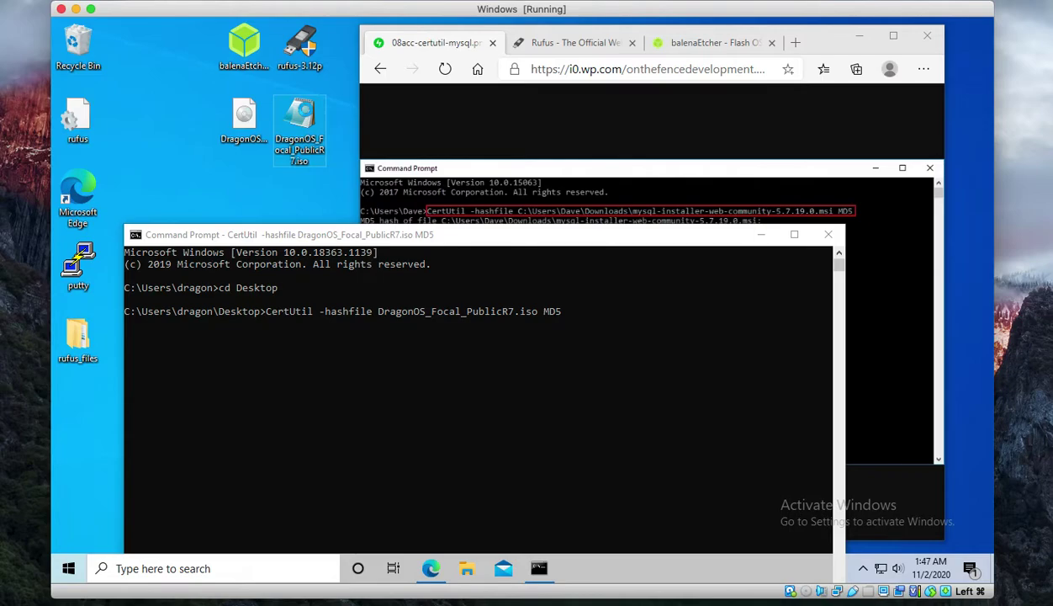
- Open the DragonOS checksum file in Notepad and highlight the published hash 9d869c83ccc75080020bf30e1b9225e7
right_click(299, 107)
click(333, 123)
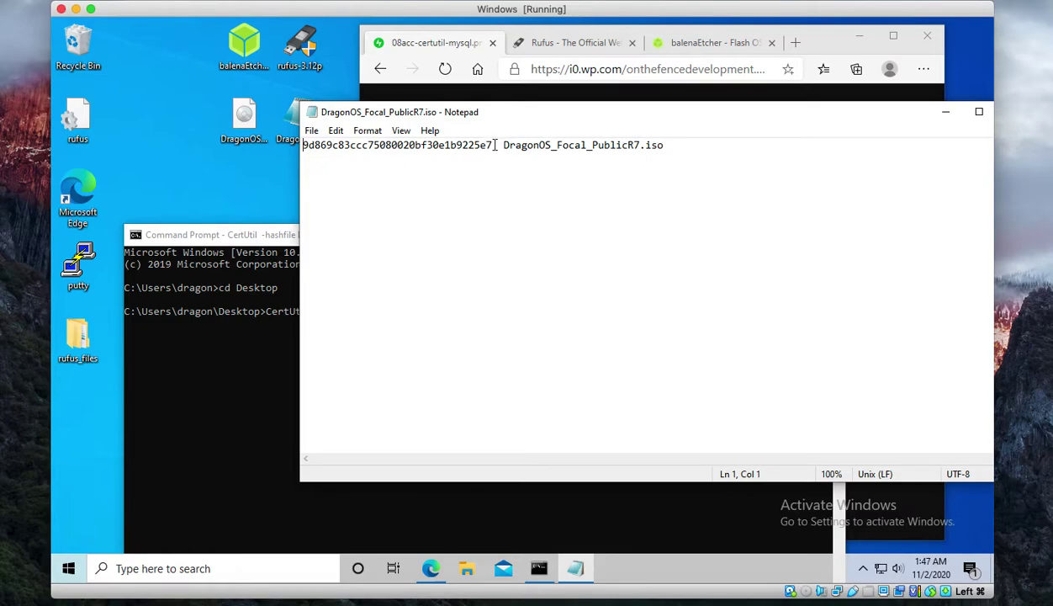
drag(491, 145, 287, 143)
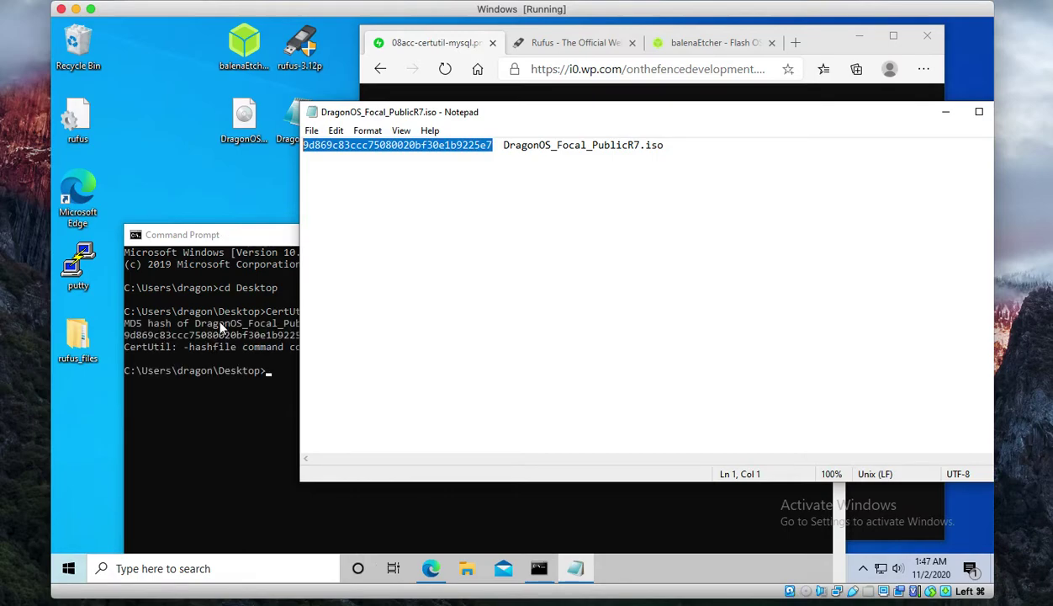
drag(363, 115, 449, 173)
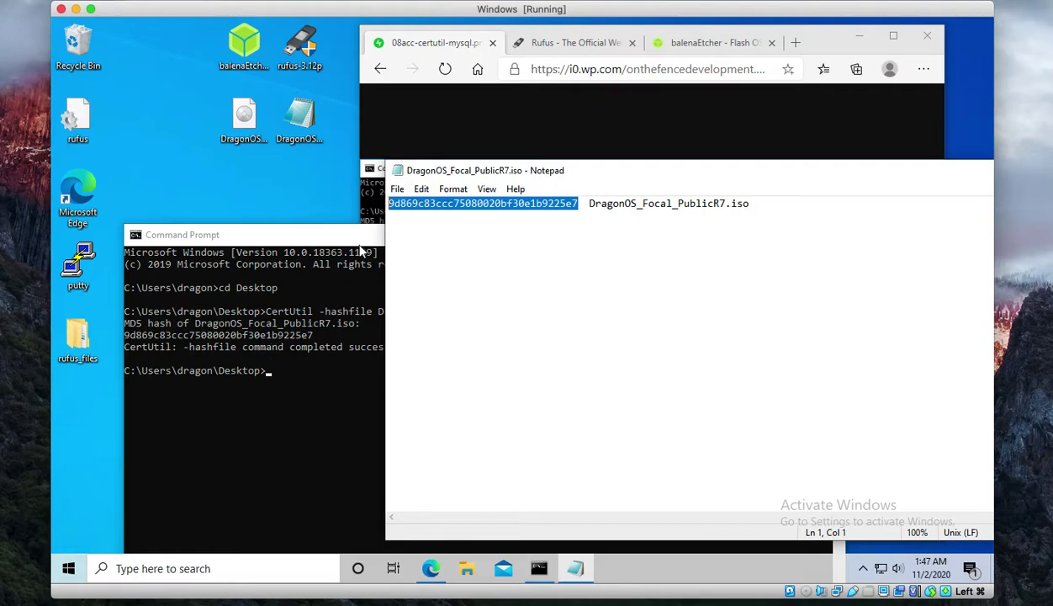
drag(859, 180, 645, 178)
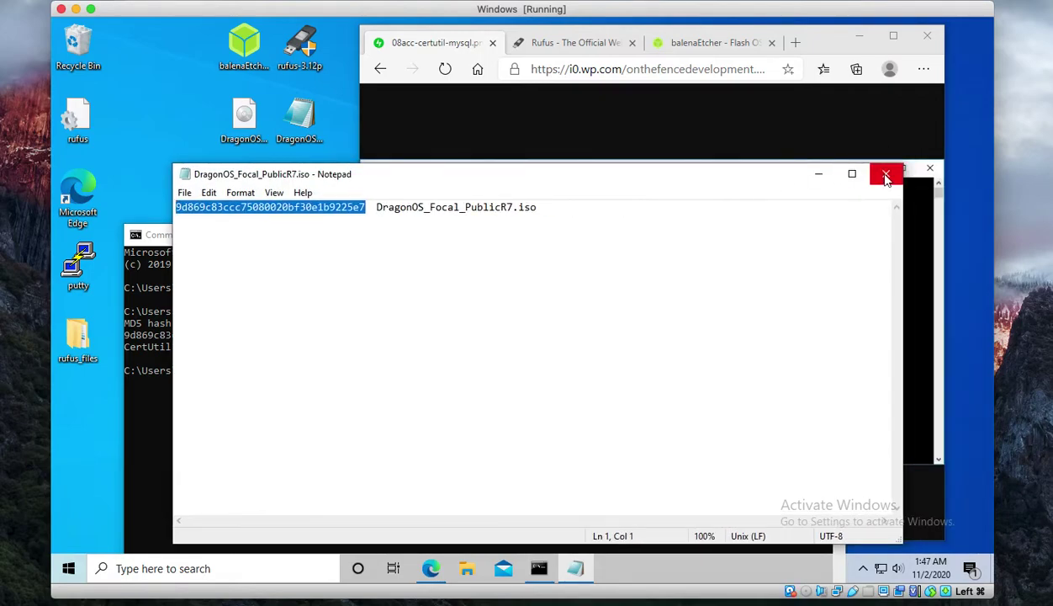
drag(255, 174, 378, 158)
- Highlight the computed MD5 in Command Prompt to confirm the match, then close Command Prompt
click(262, 324)
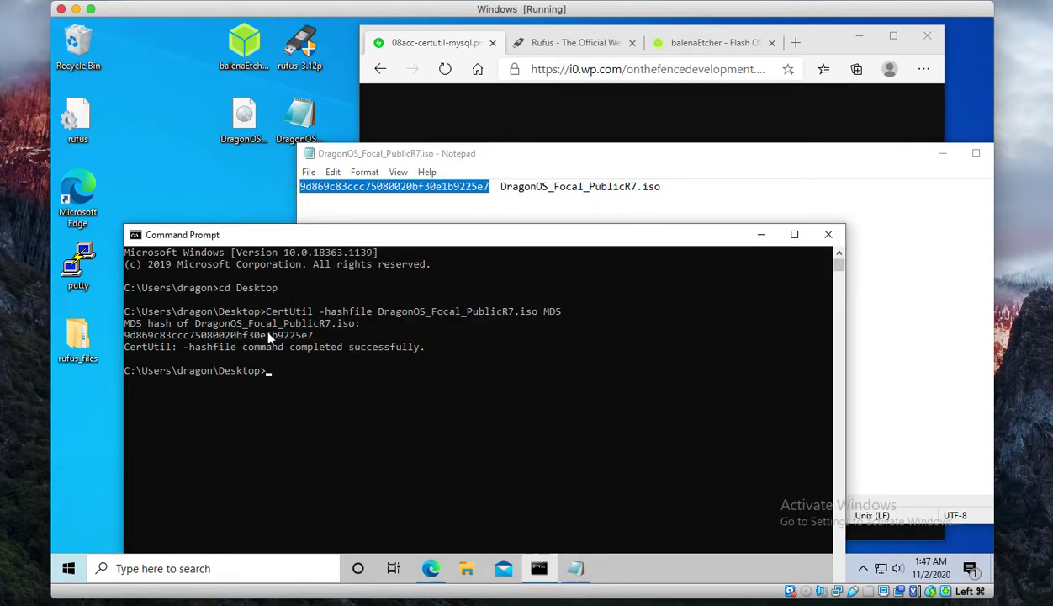
drag(321, 335, 101, 340)
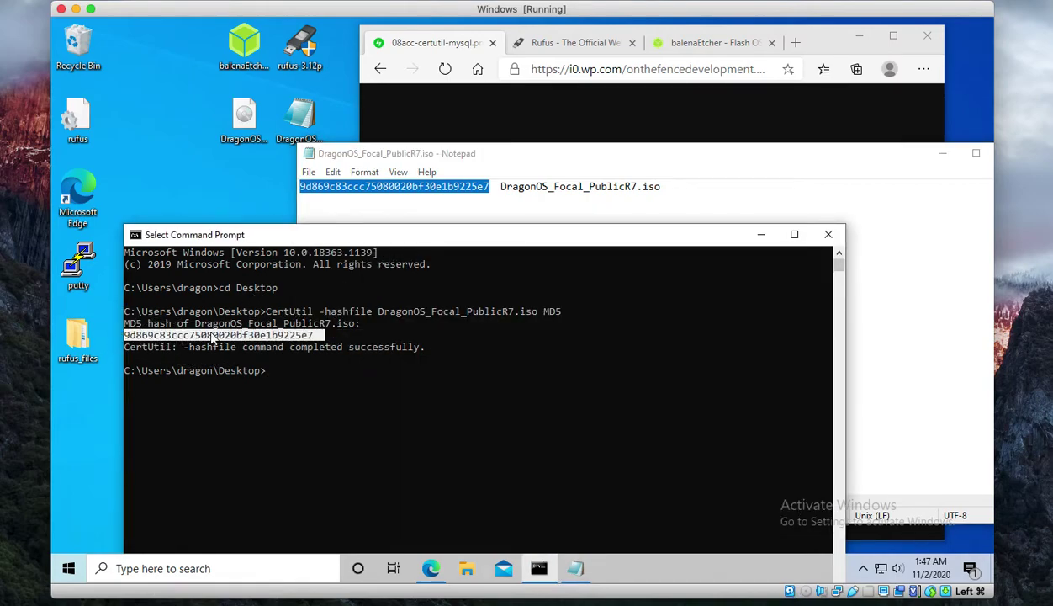
click(828, 235)
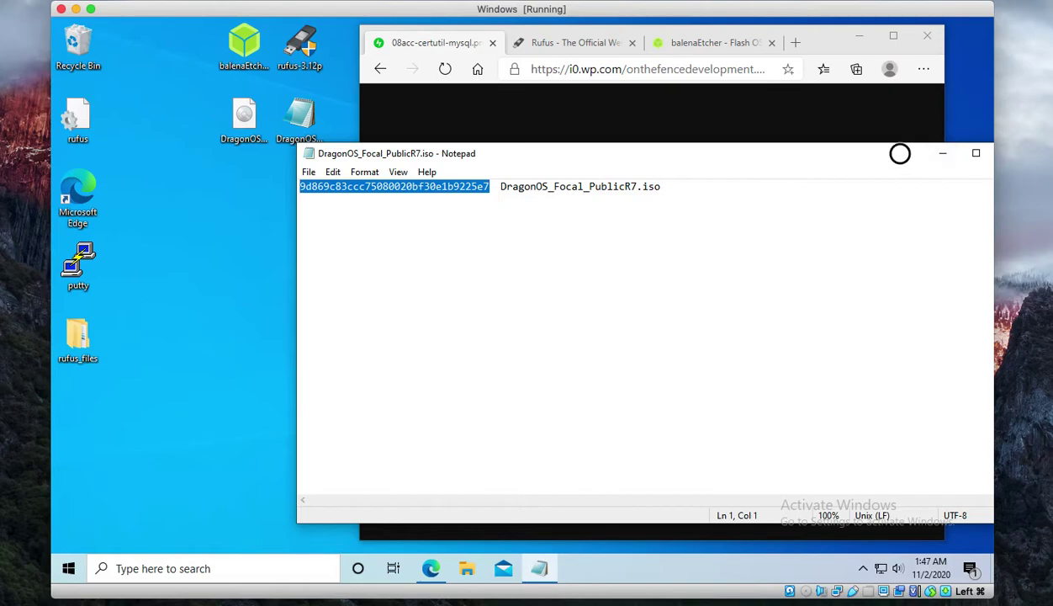
drag(898, 155, 822, 168)
- Close Notepad and the certutil example tab, returning to the Rufus web page
click(860, 156)
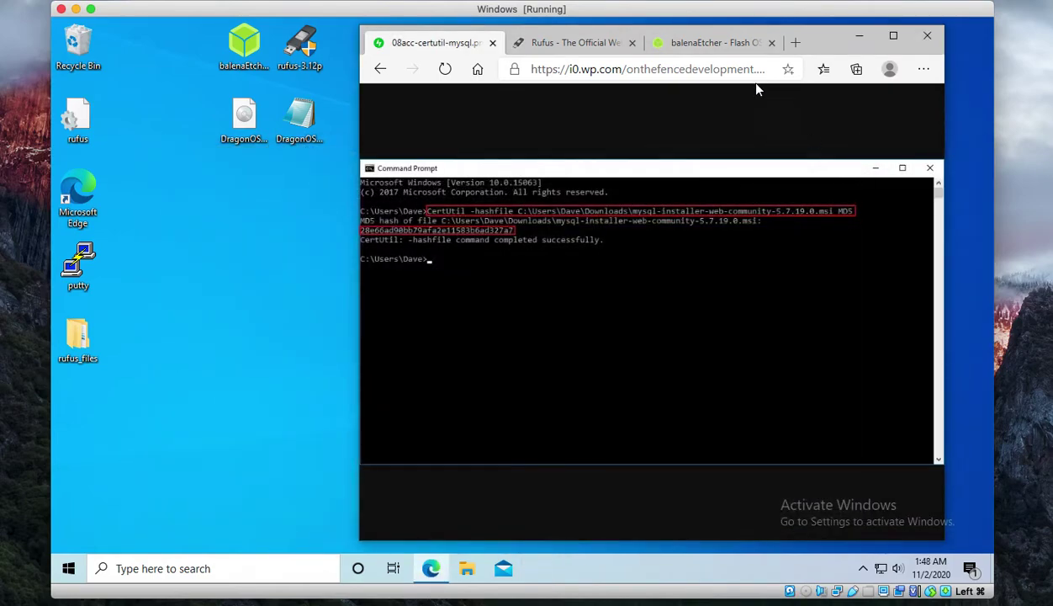
click(493, 43)
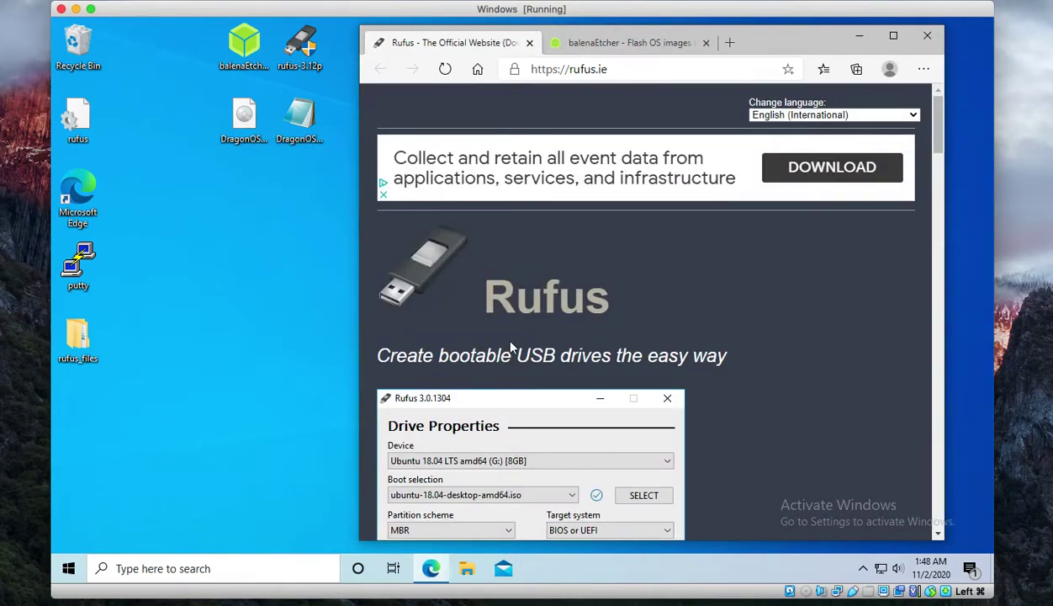
click(611, 44)
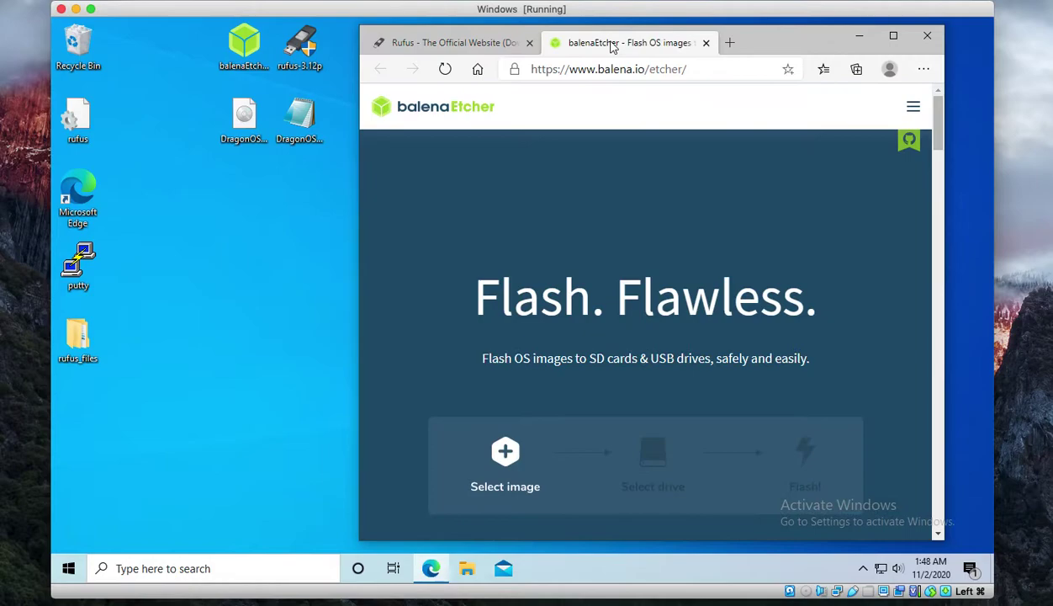
click(435, 49)
- Run Rufus as administrator, load DragonOS_Focal_PublicR7.iso with 2 GB persistence, and start writing
double_click(296, 46)
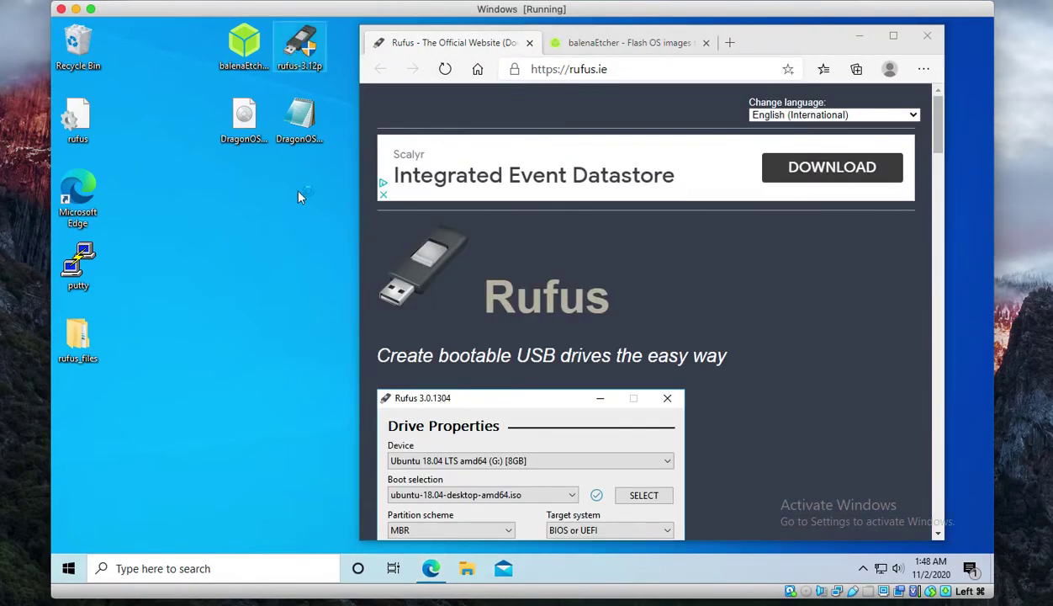
click(444, 399)
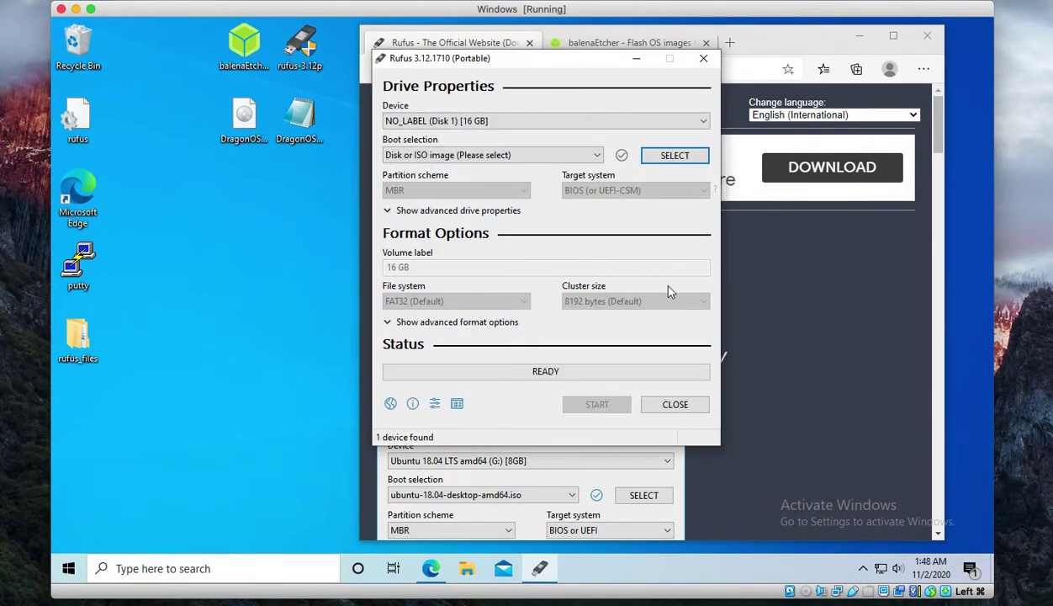
click(675, 156)
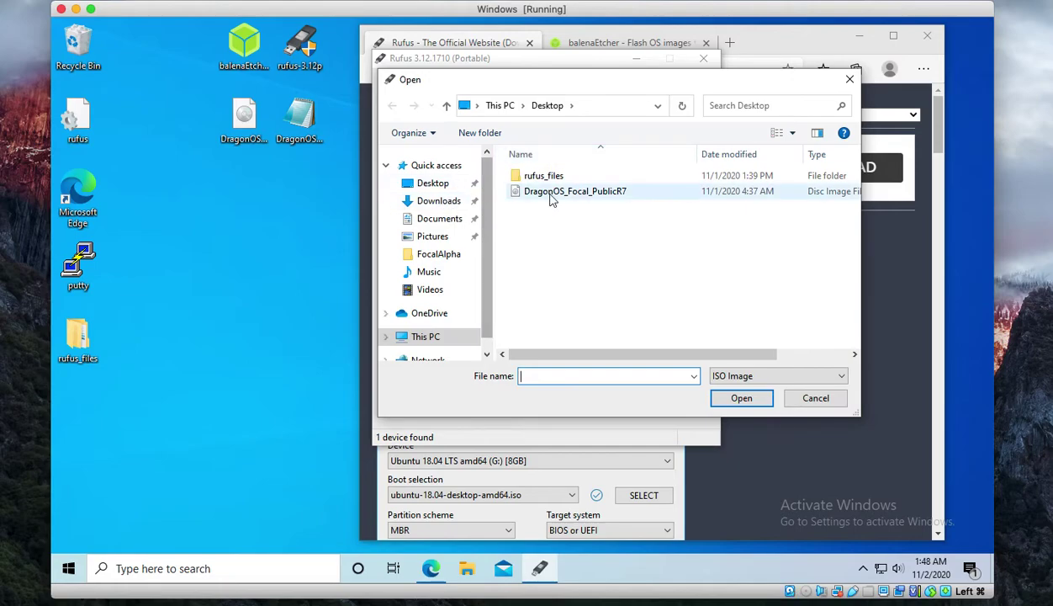
double_click(551, 195)
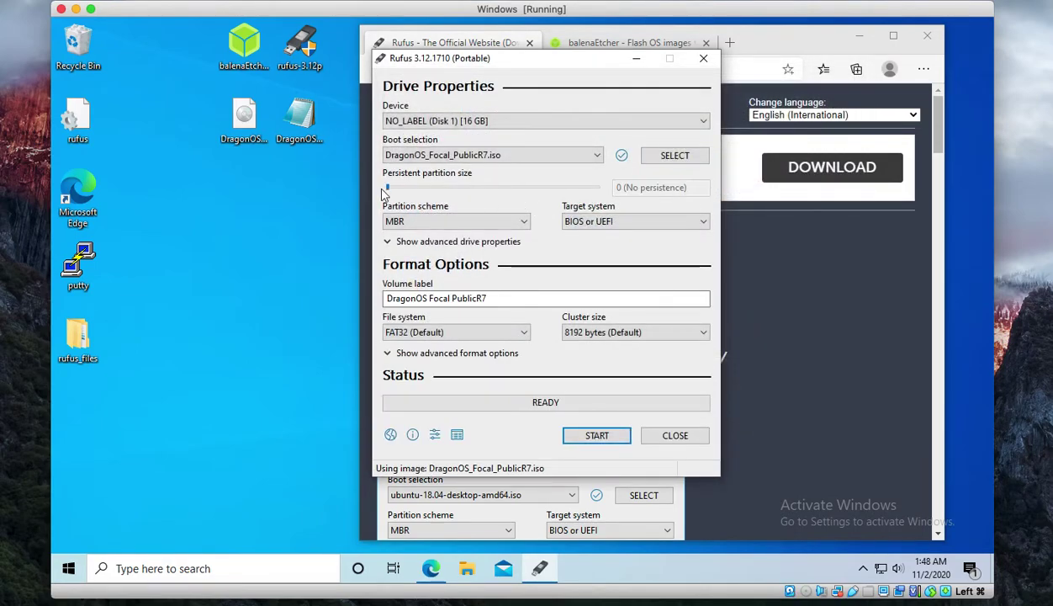
drag(387, 187, 428, 193)
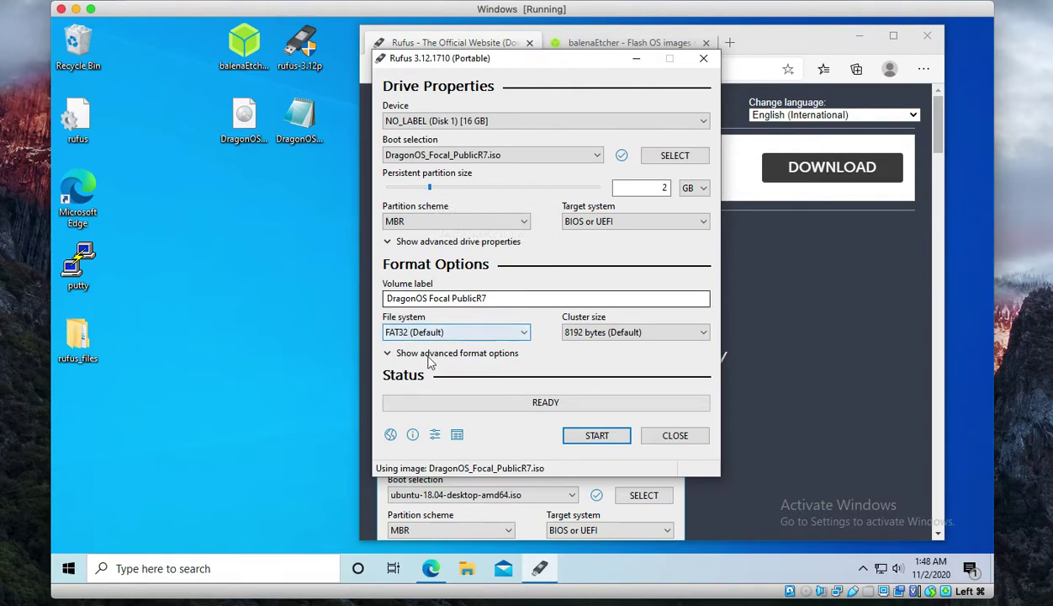
click(594, 439)
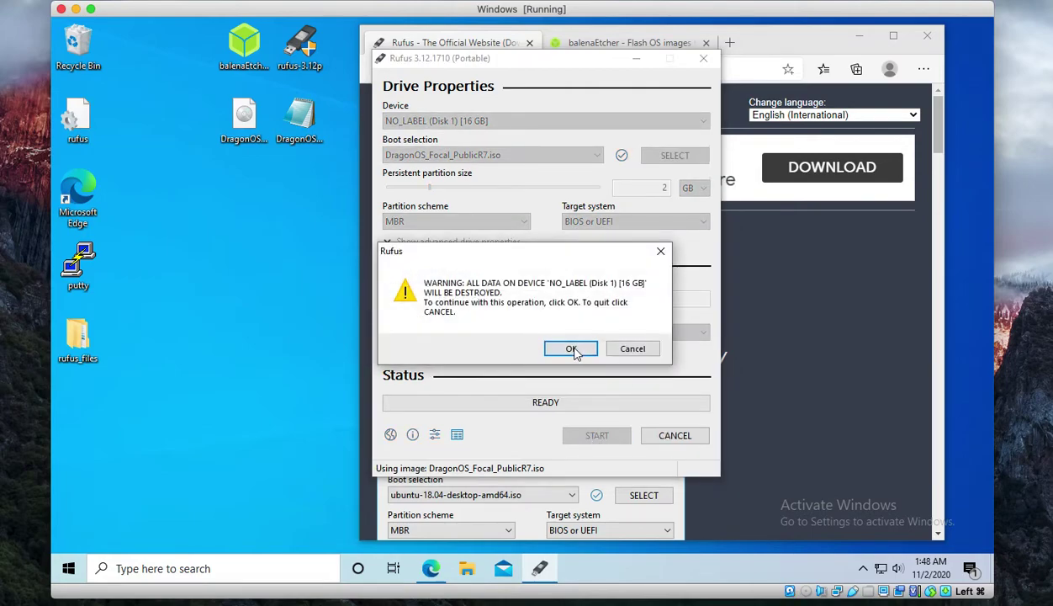
- Accept the warning that all data on the 16 GB USB drive will be destroyed
click(571, 349)
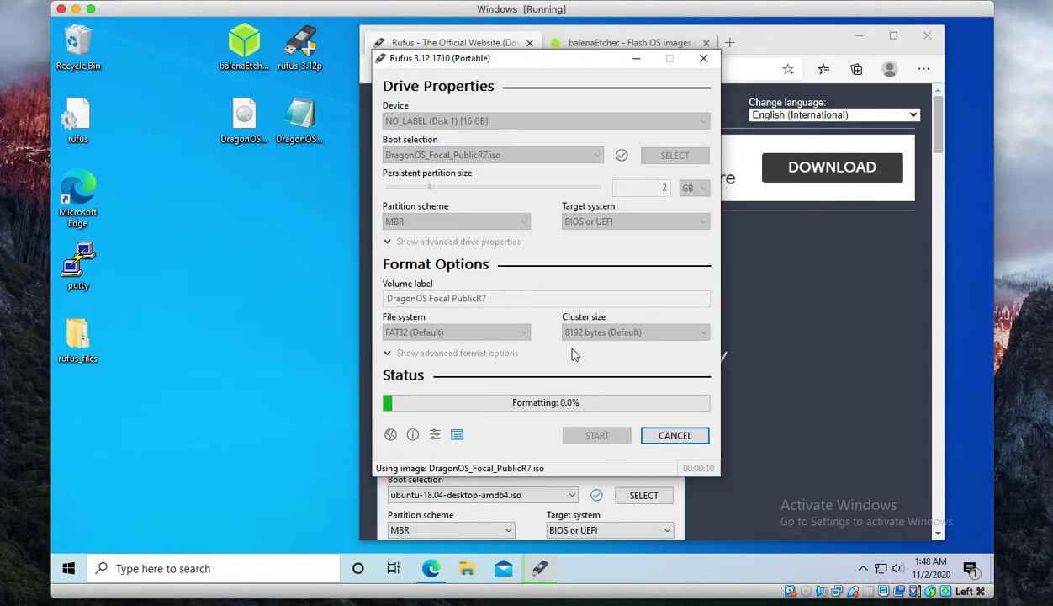
- Enable EFI in the System settings of the DragonOS Focal PublicR7 VM
click(76, 9)
click(212, 234)
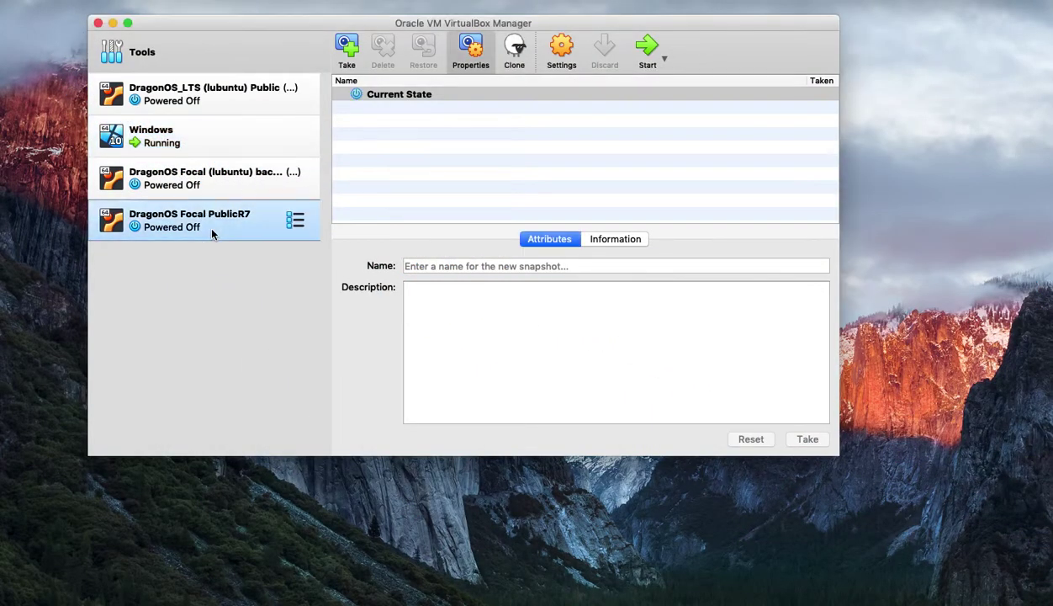
click(562, 49)
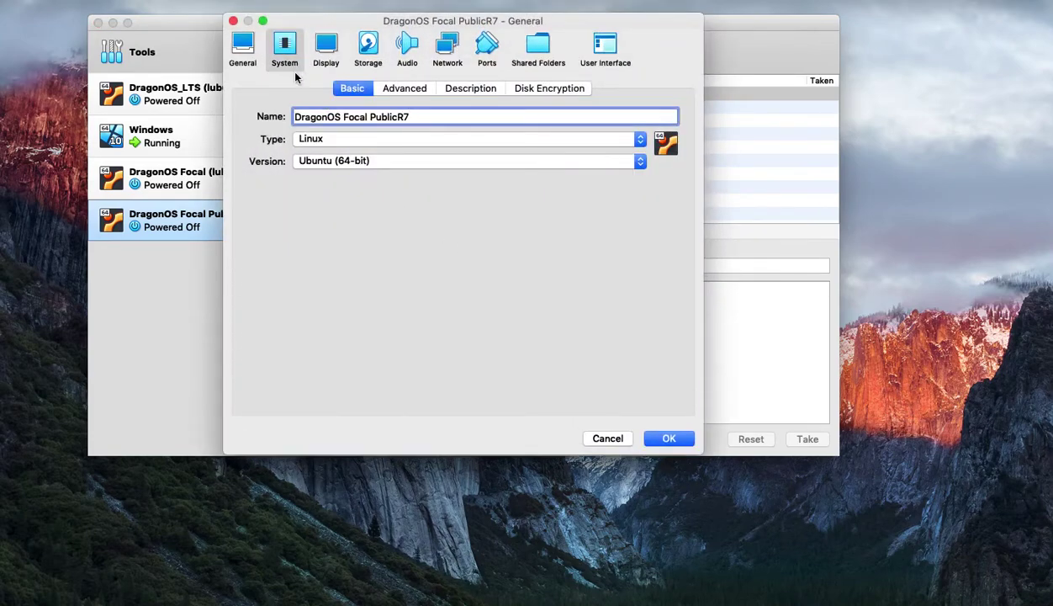
click(294, 74)
click(350, 300)
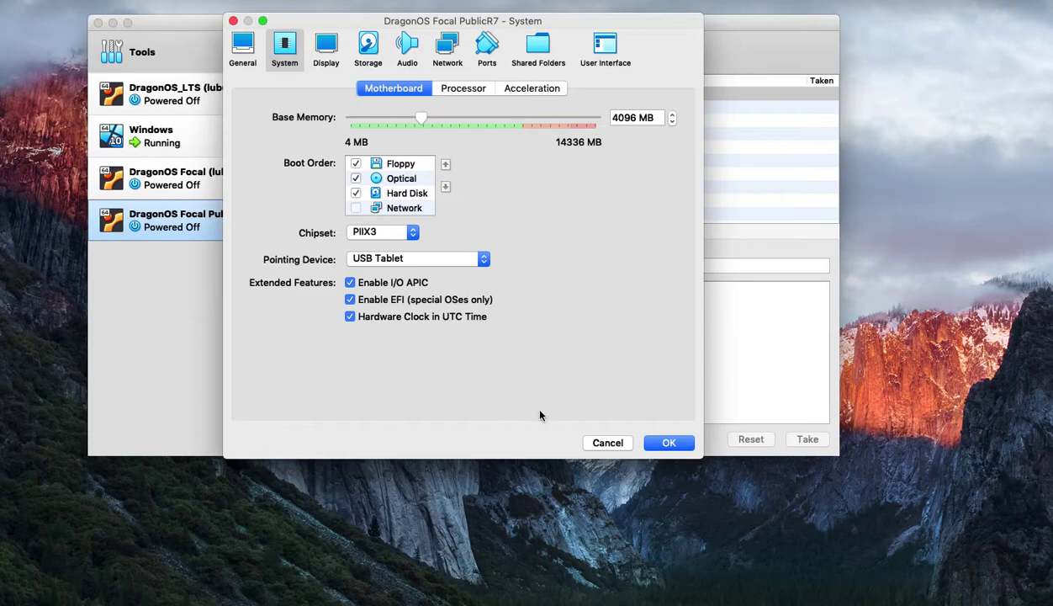
click(668, 442)
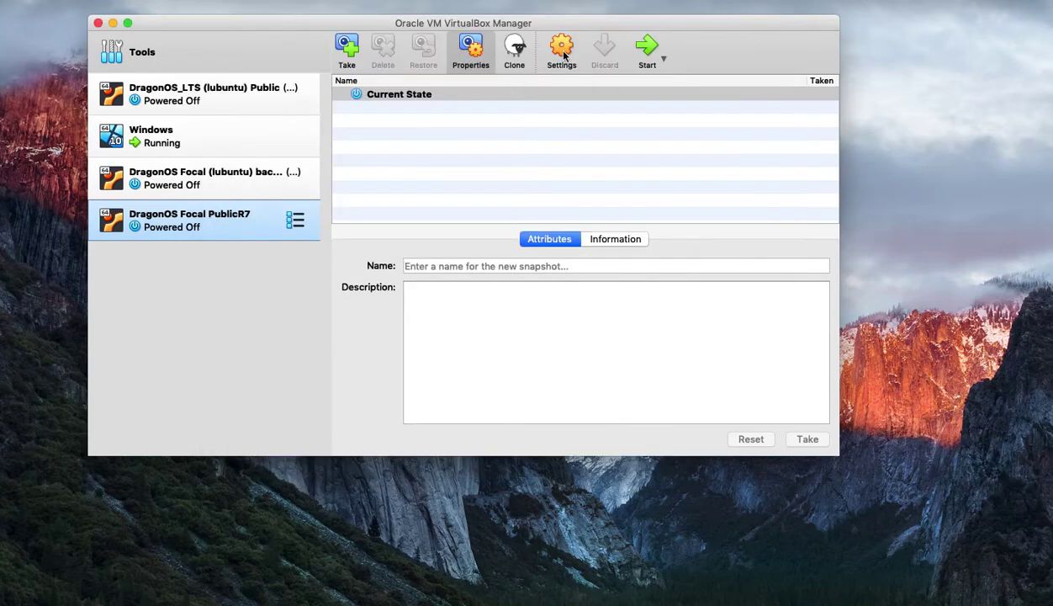
- Start the VM, boot the live system skipping the filesystem check, and dismiss notices
click(647, 49)
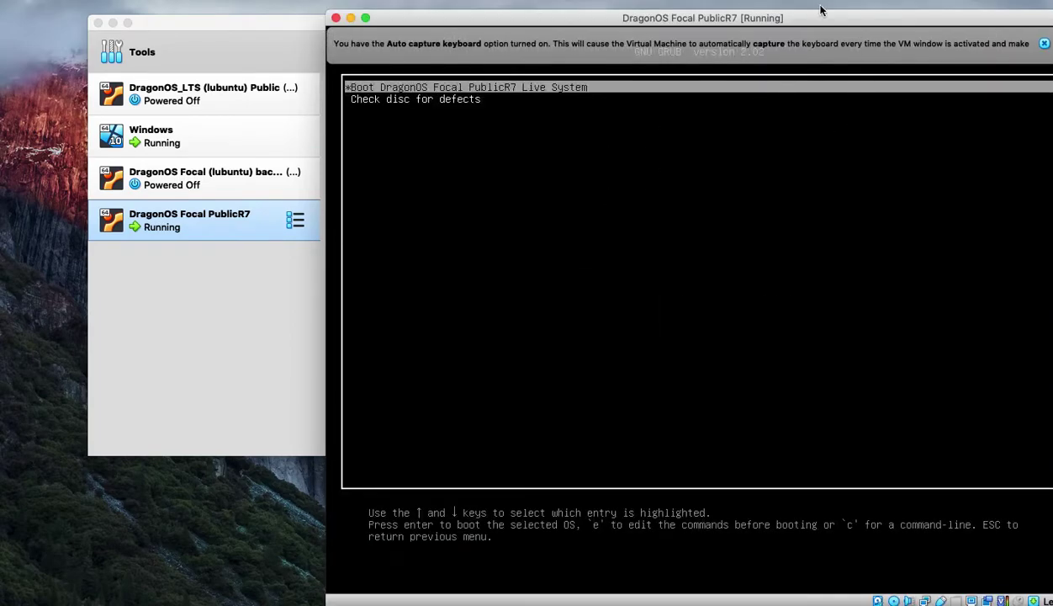
drag(821, 10, 635, 10)
click(589, 91)
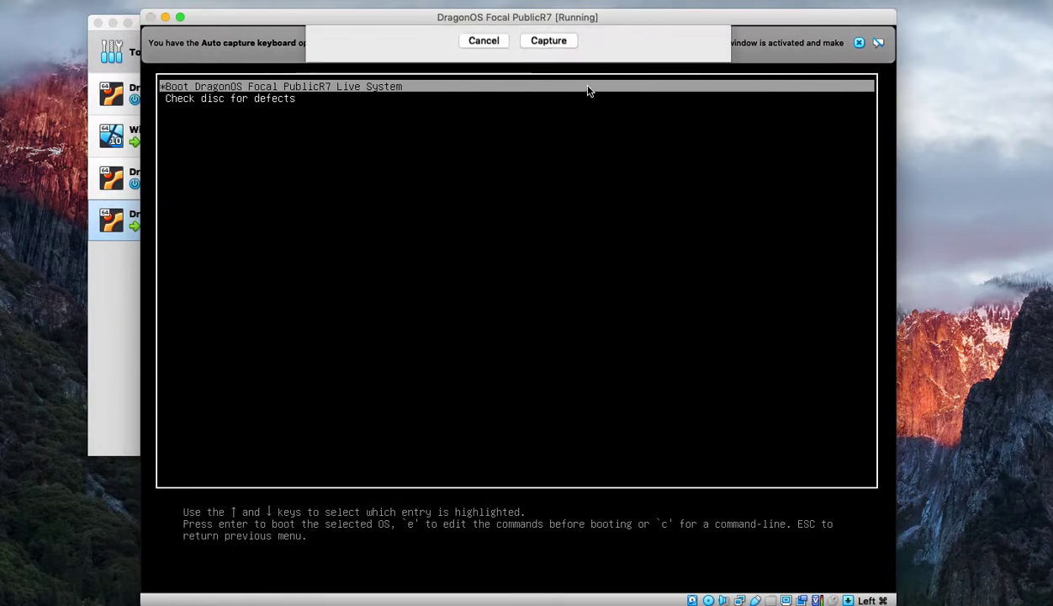
click(526, 254)
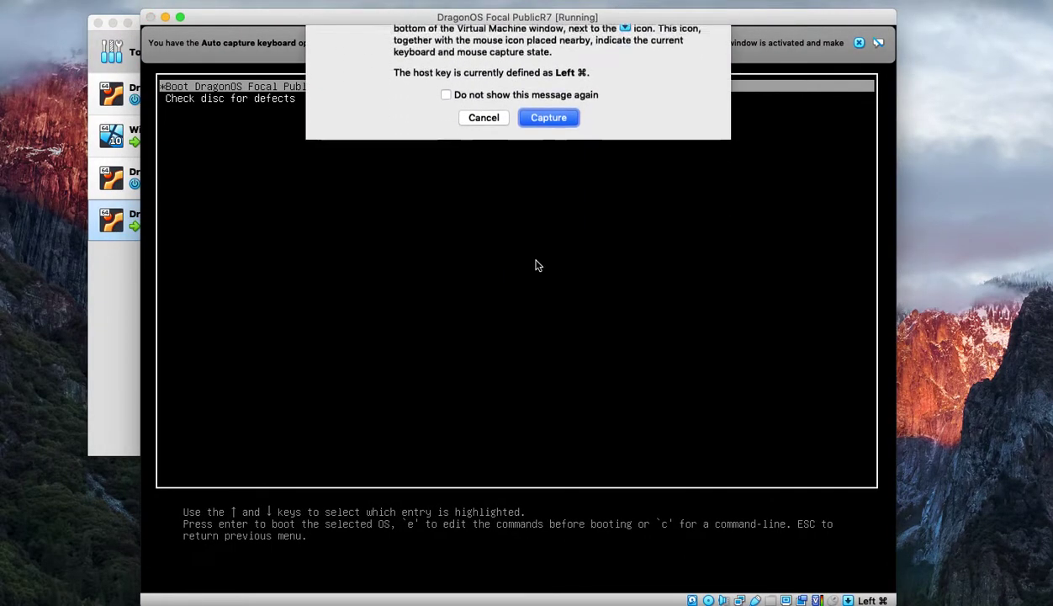
key(Return)
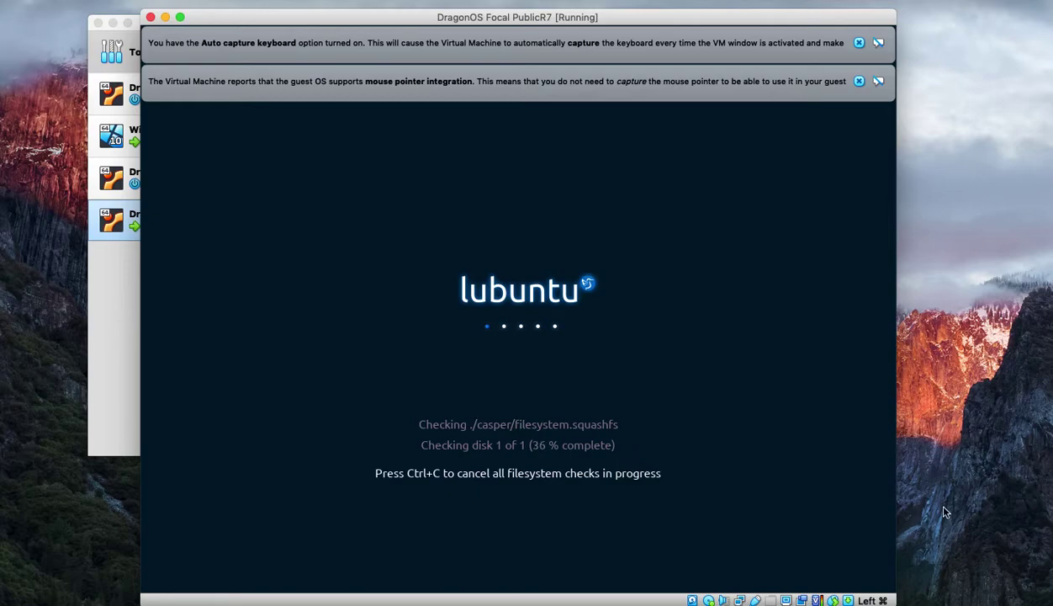
key(ctrl+c)
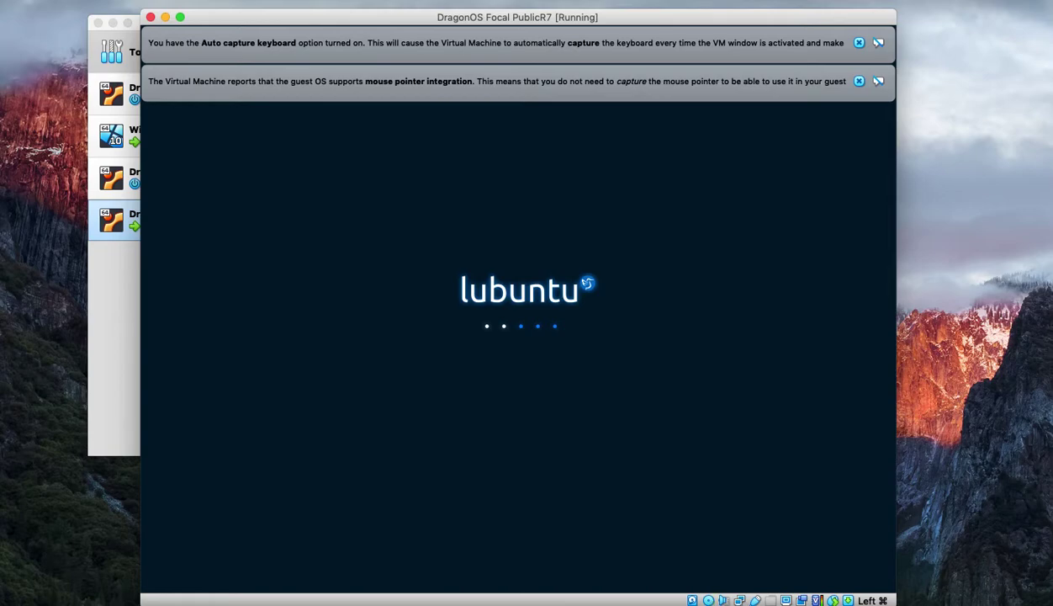
click(857, 81)
click(858, 42)
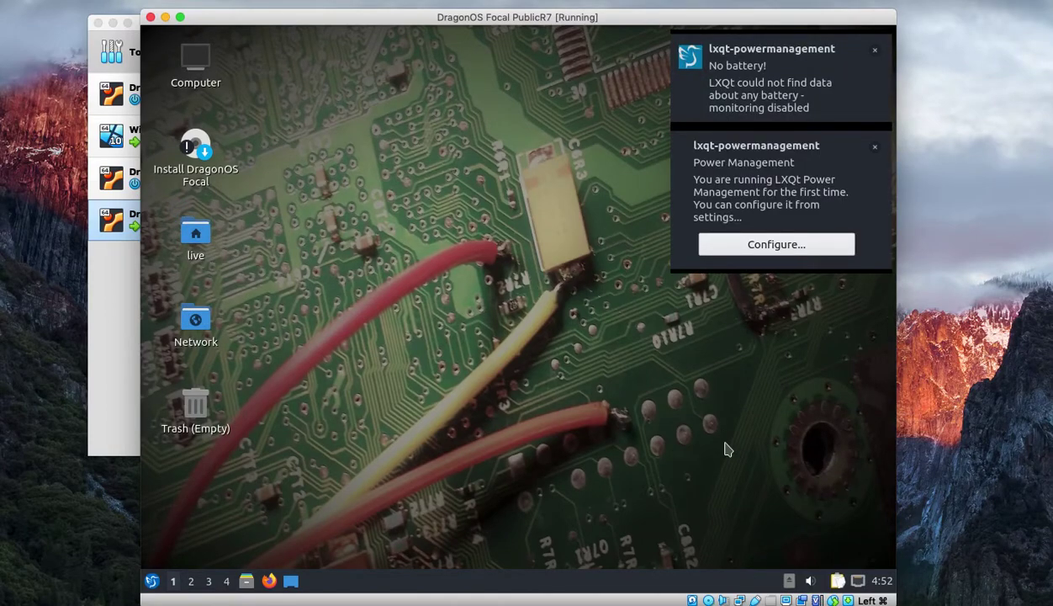
- Untick Enable Networking in the guest's network tray applet
click(857, 581)
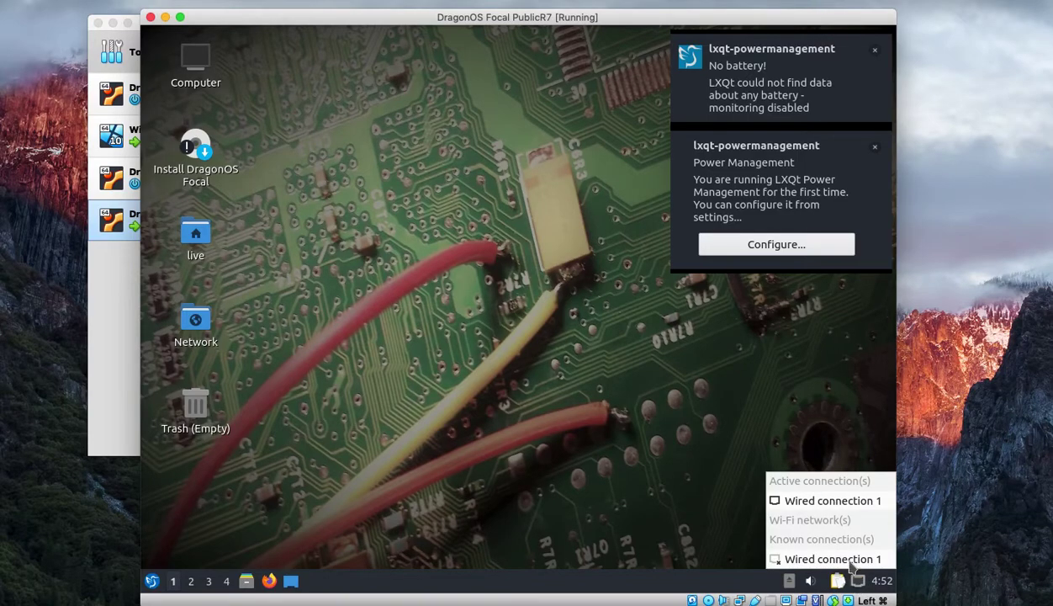
click(858, 582)
right_click(858, 582)
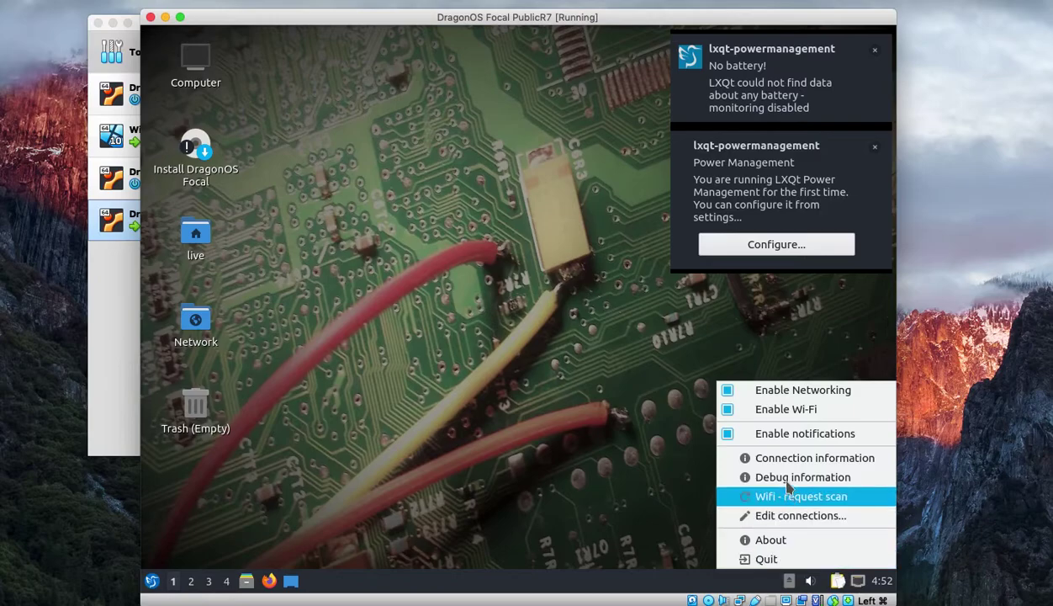
click(727, 392)
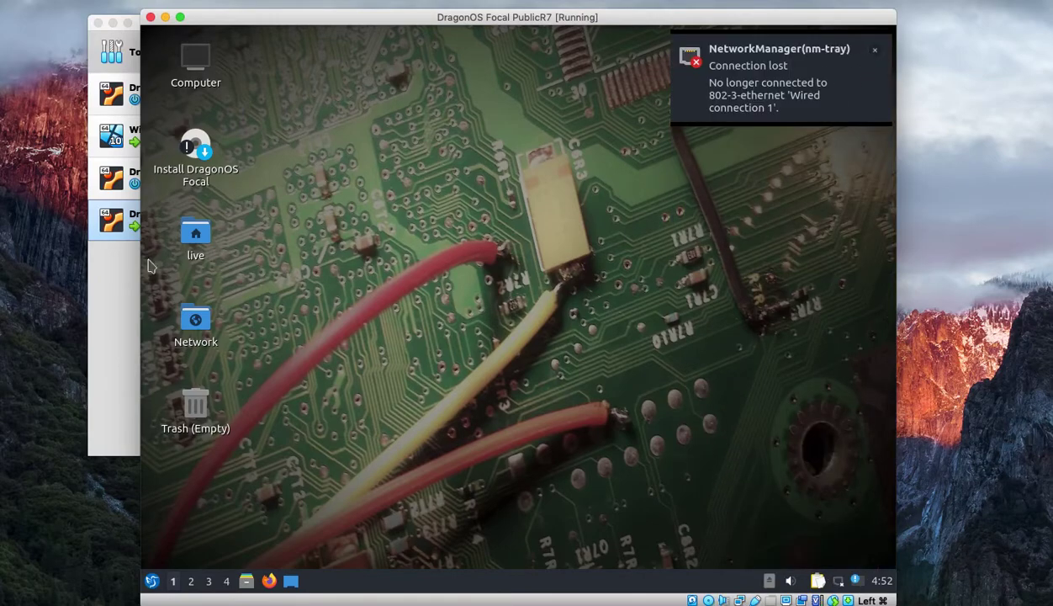
- In QTerminal, list /usr/src, showing the SDRplay_RSP_API-Linux-3.07.1.run file
double_click(194, 156)
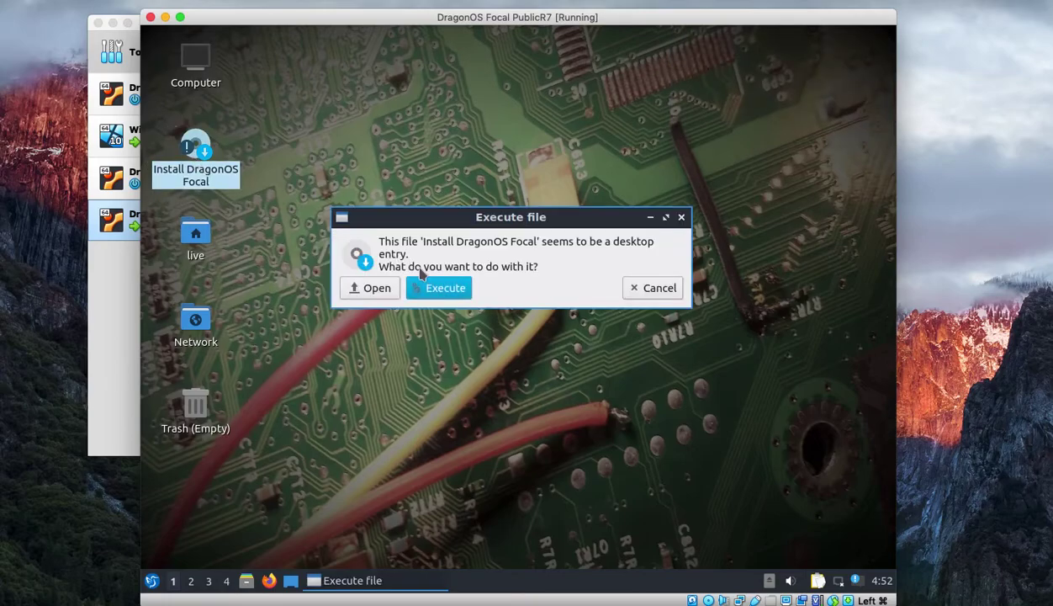
click(153, 582)
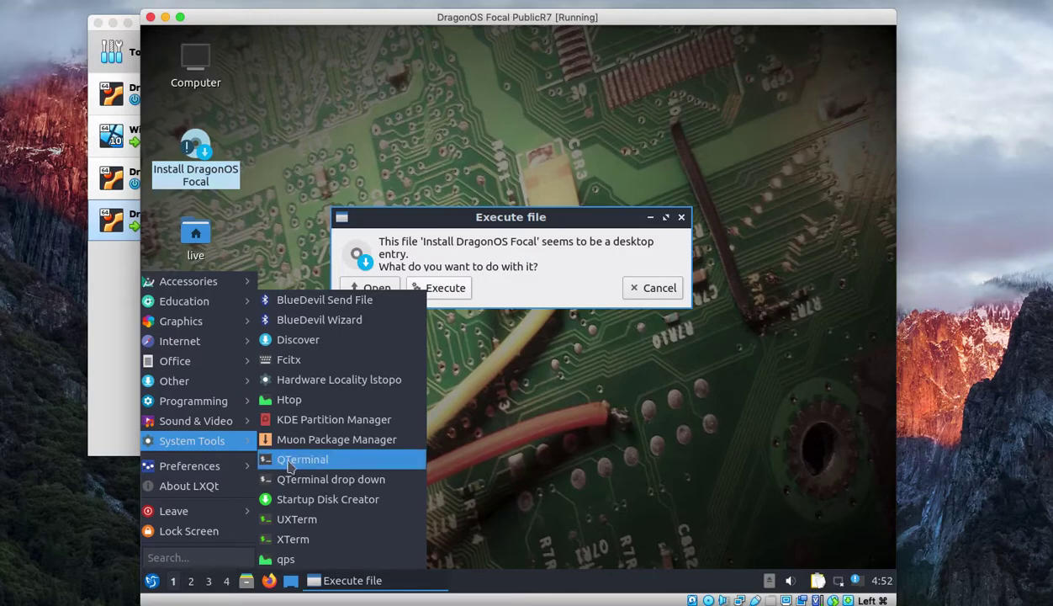
click(290, 463)
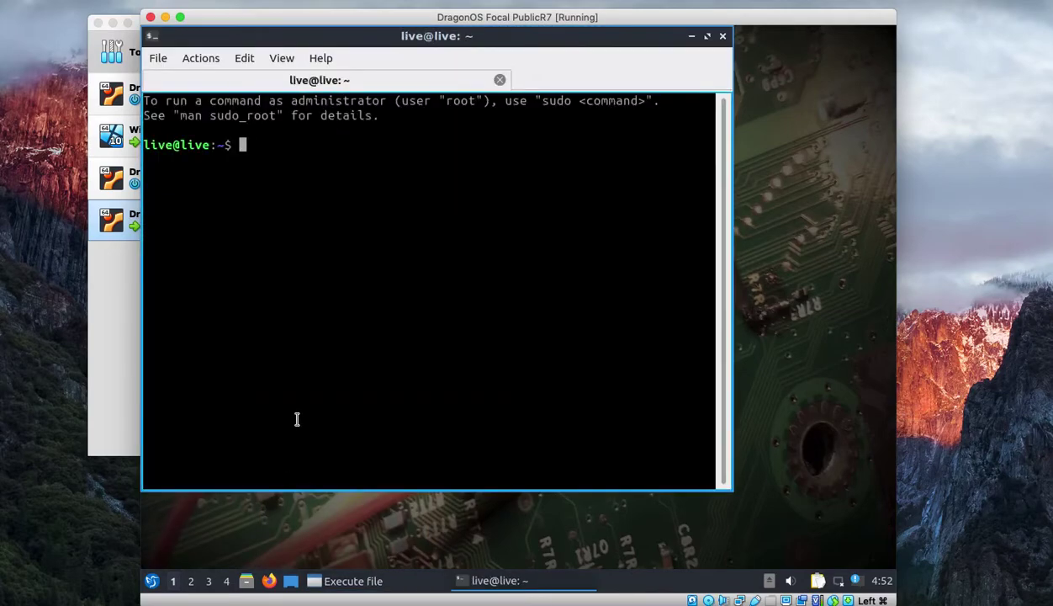
text(cd /usr/src/)
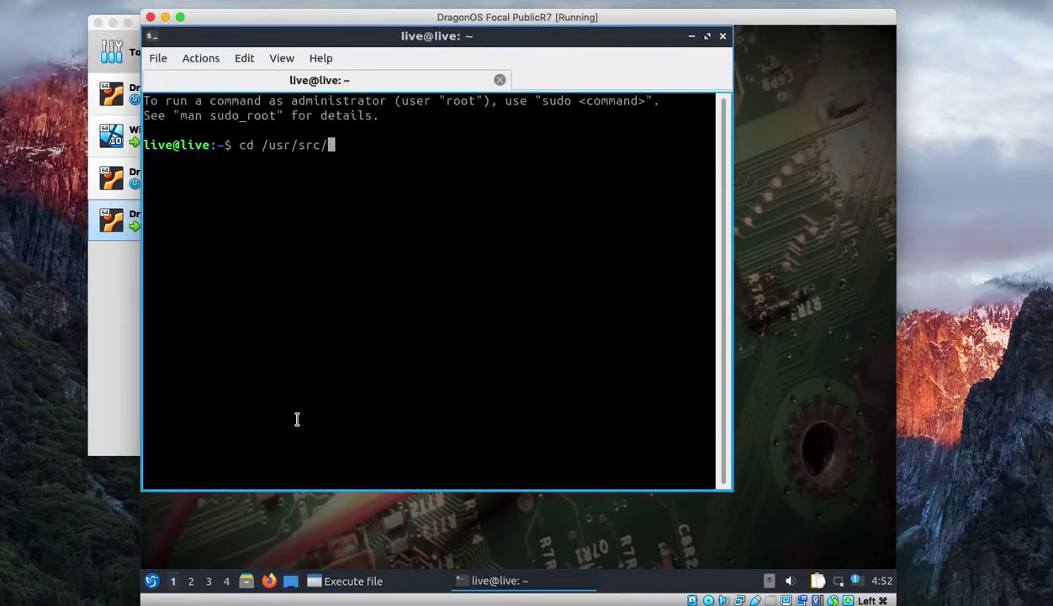
key(Return)
text(ls)
key(Return)
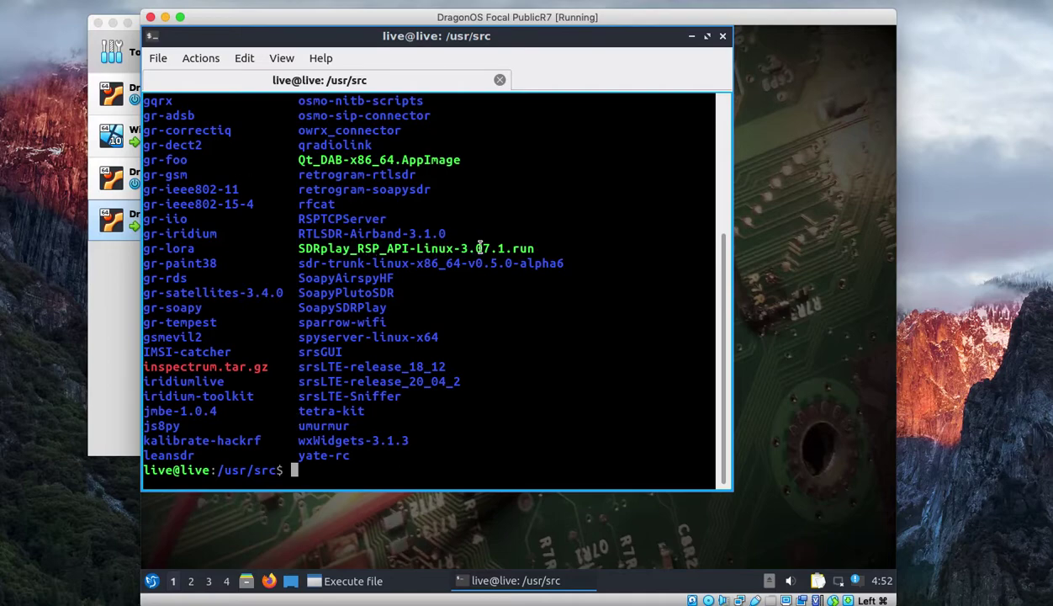
drag(538, 248, 300, 248)
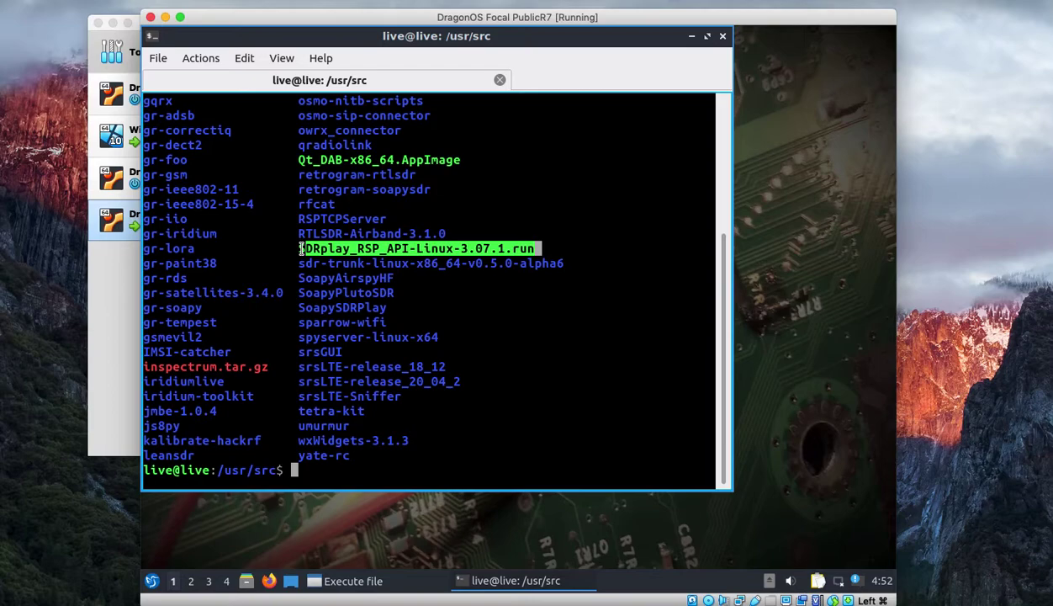
drag(301, 248, 294, 242)
scroll(367, 286, up, 2)
scroll(370, 292, up, 1)
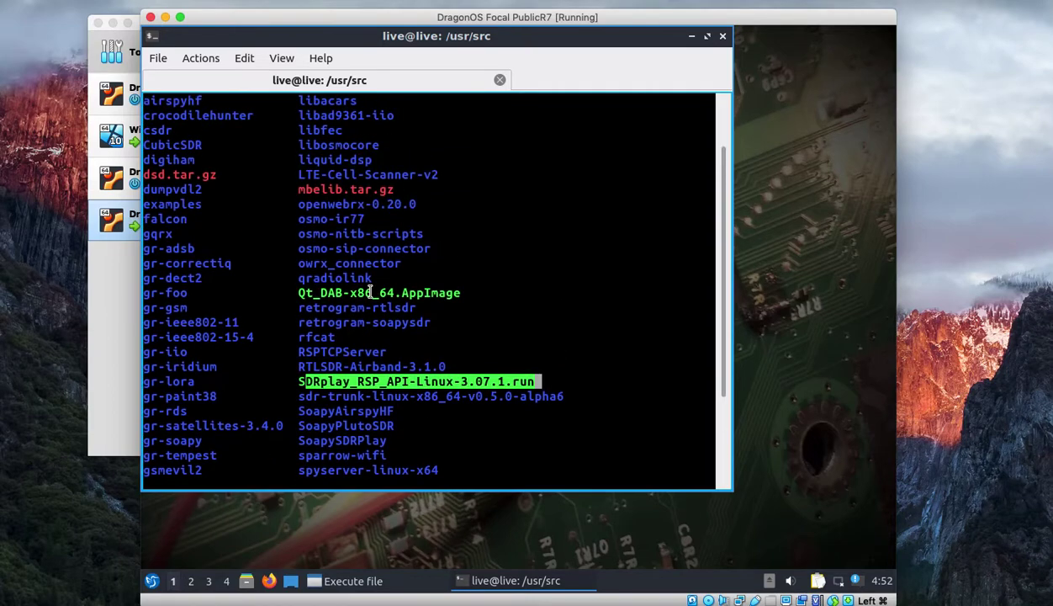
drag(200, 145, 145, 145)
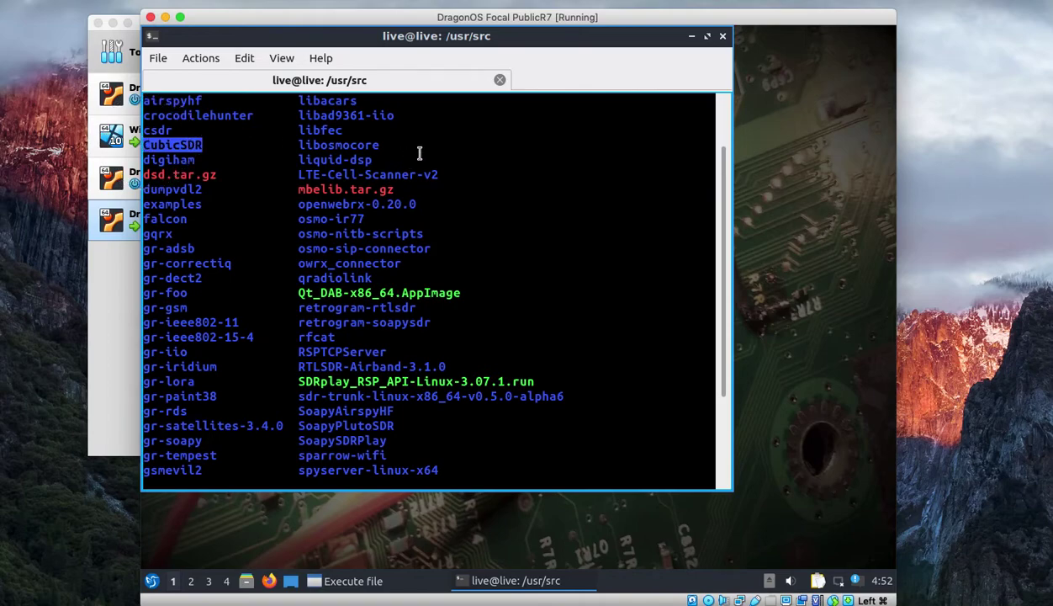
- Close the terminal and run the DragonOS Focal installer
click(722, 37)
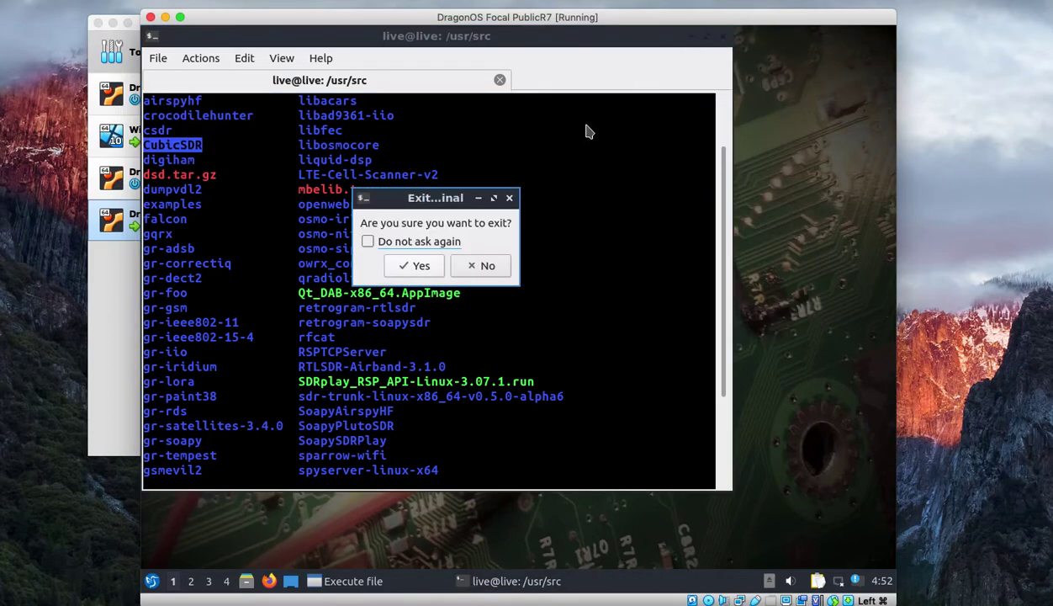
click(407, 266)
click(434, 289)
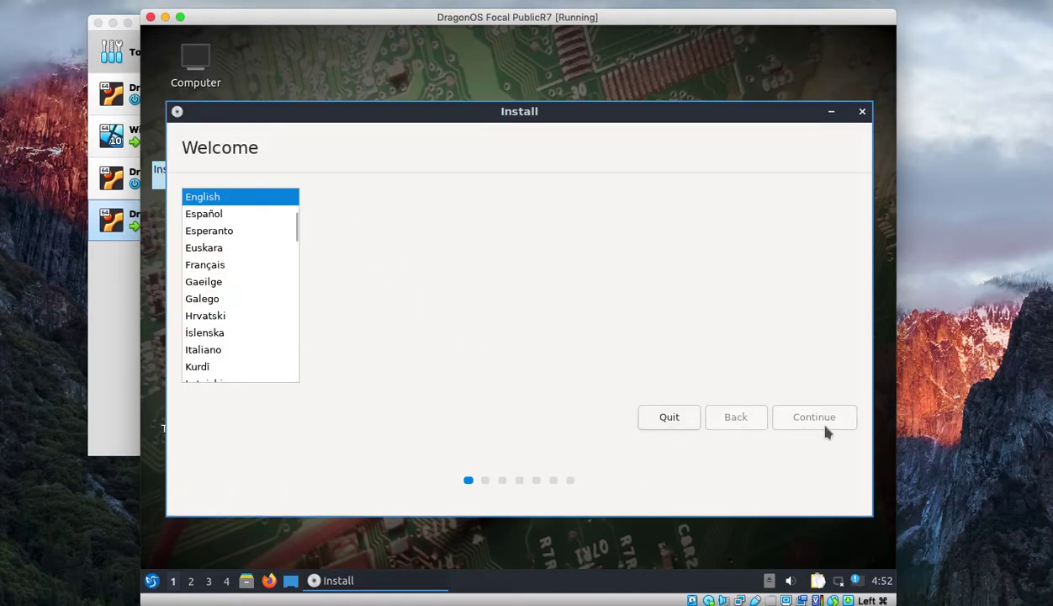
- Accept English and the keyboard layout, then tick third-party graphics, Wi-Fi and media software
click(816, 421)
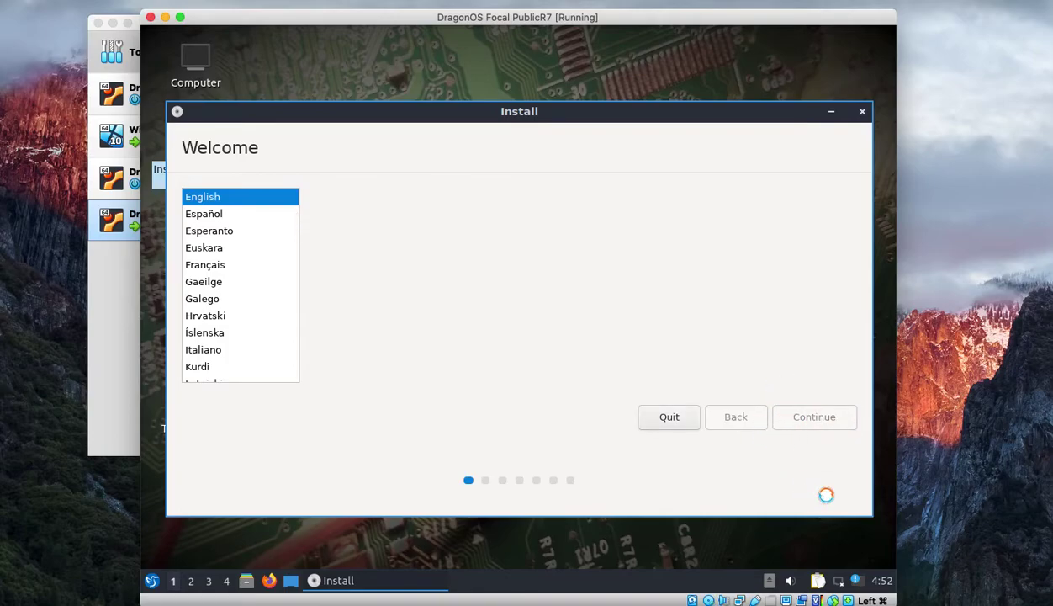
click(809, 416)
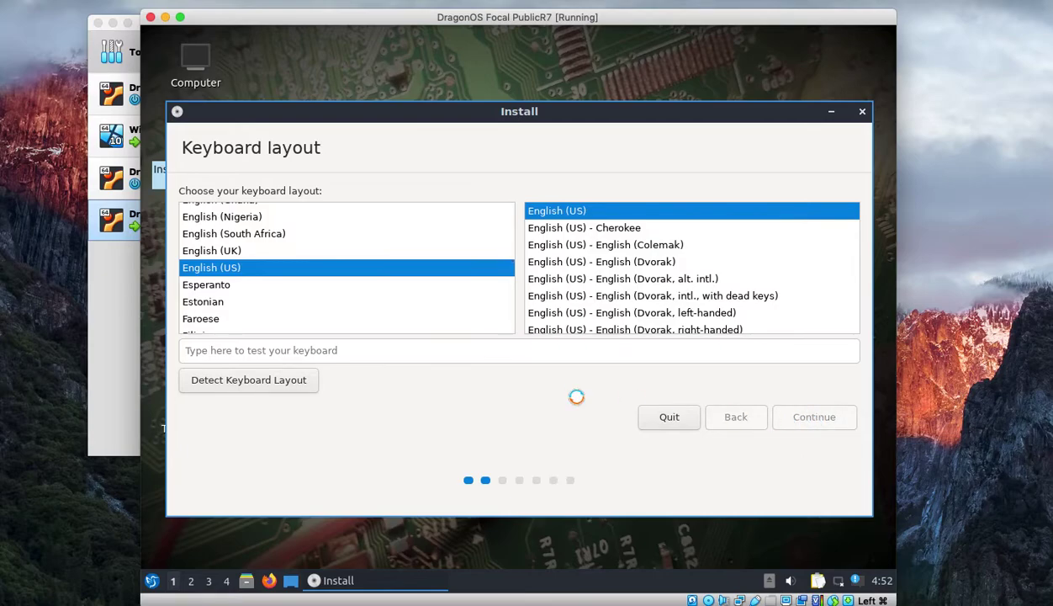
click(190, 240)
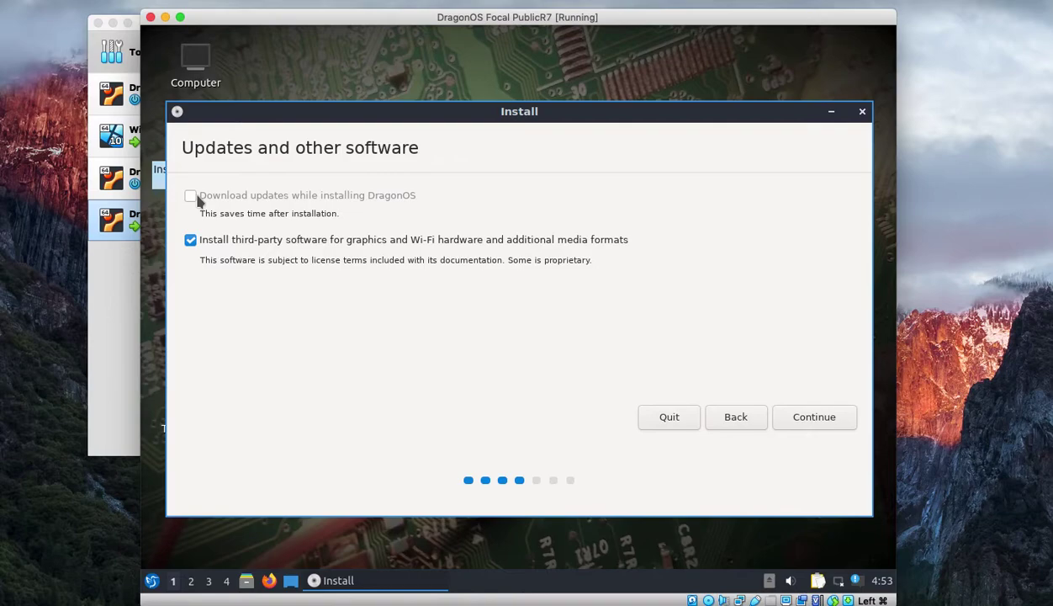
- Choose Erase disk without LVM or encryption and approve writing the partition changes
click(780, 413)
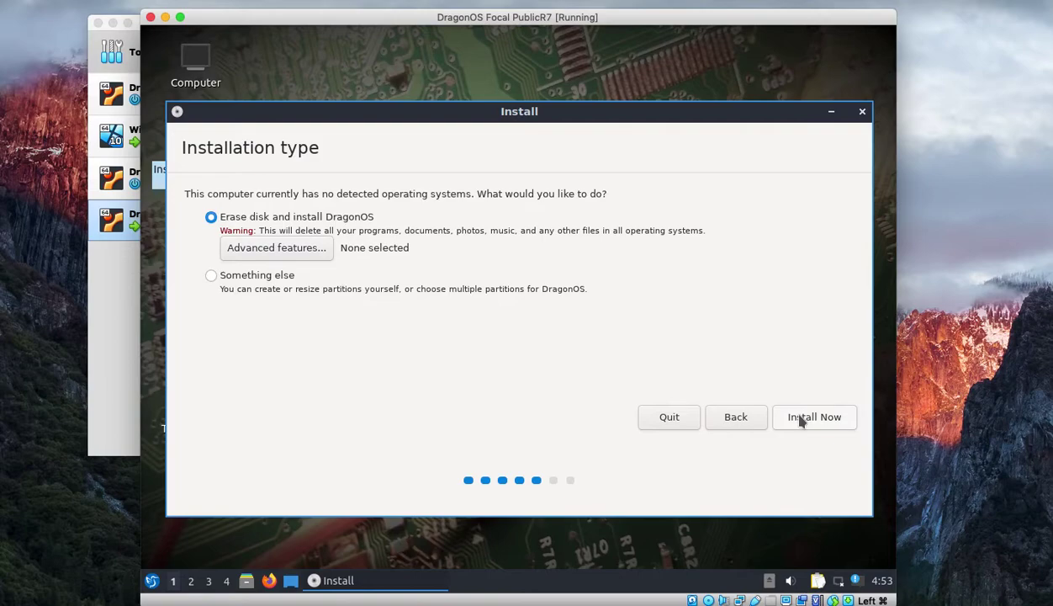
click(275, 249)
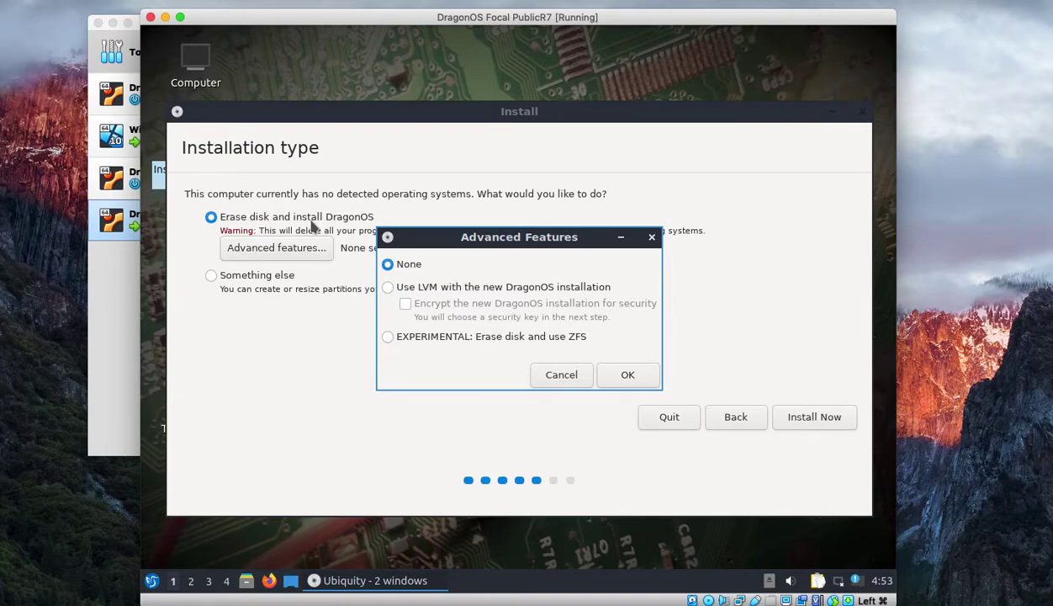
click(388, 287)
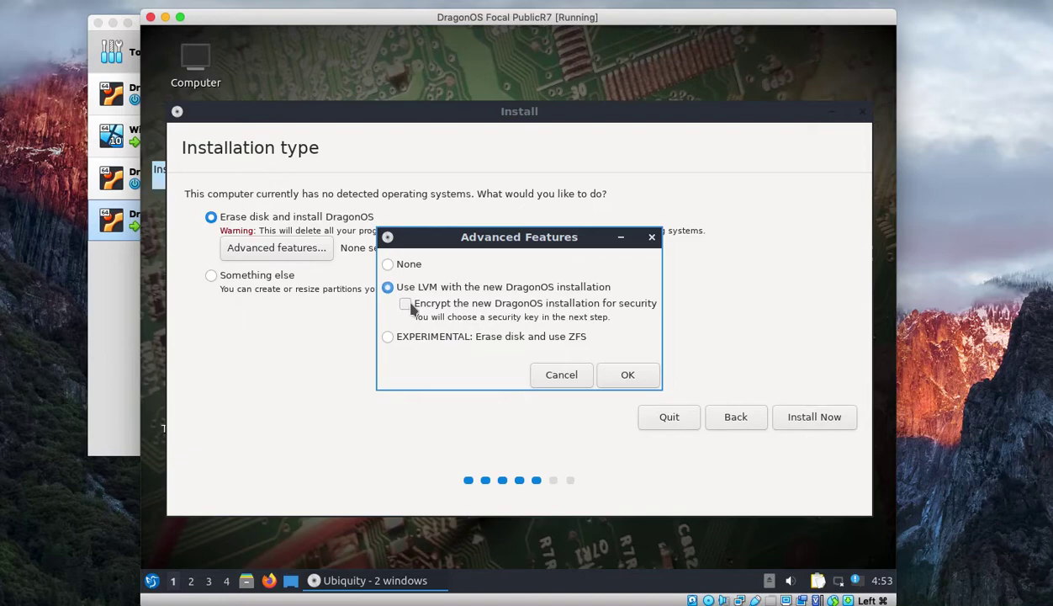
click(405, 303)
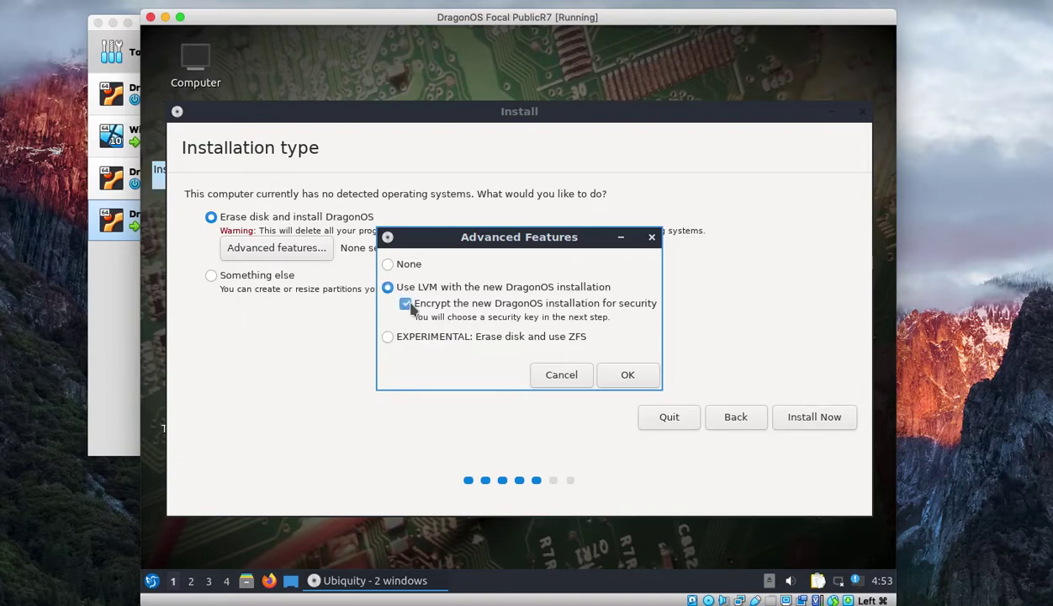
click(562, 375)
click(821, 418)
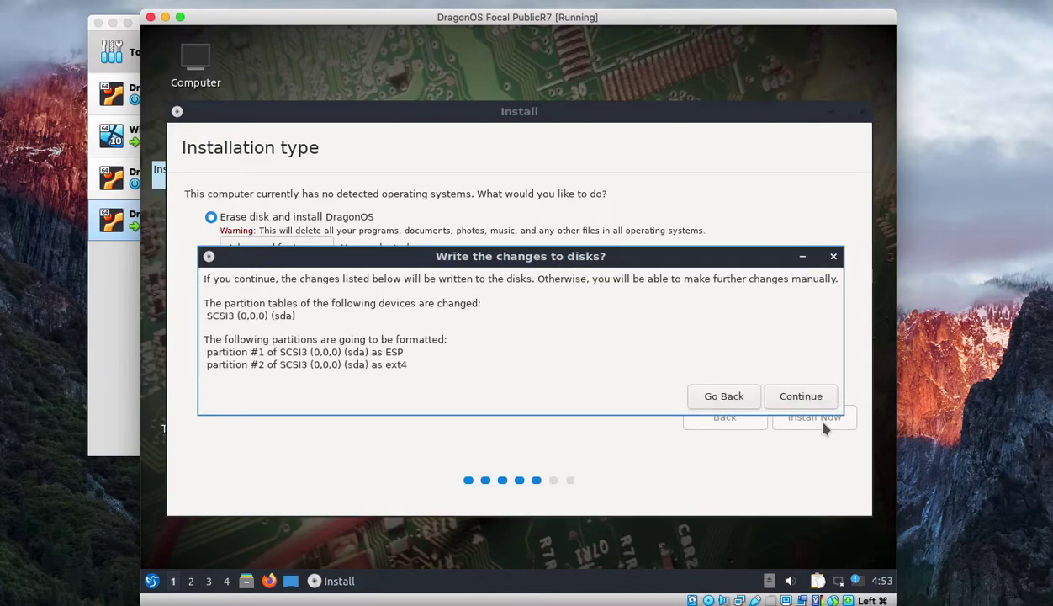
click(803, 395)
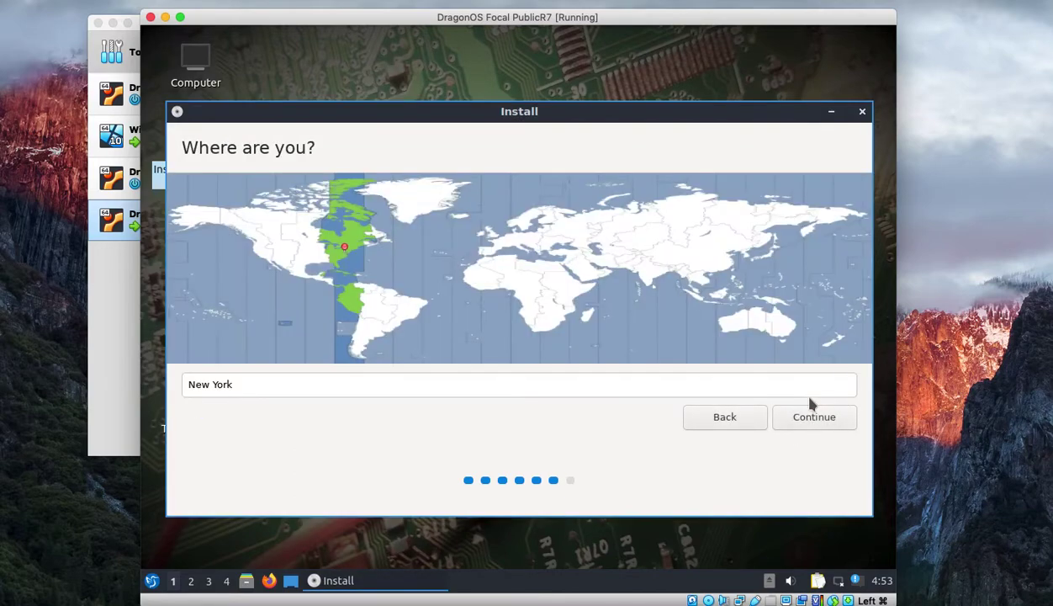
- Keep New York time zone and create user 'dragon' with computer name and password
click(796, 417)
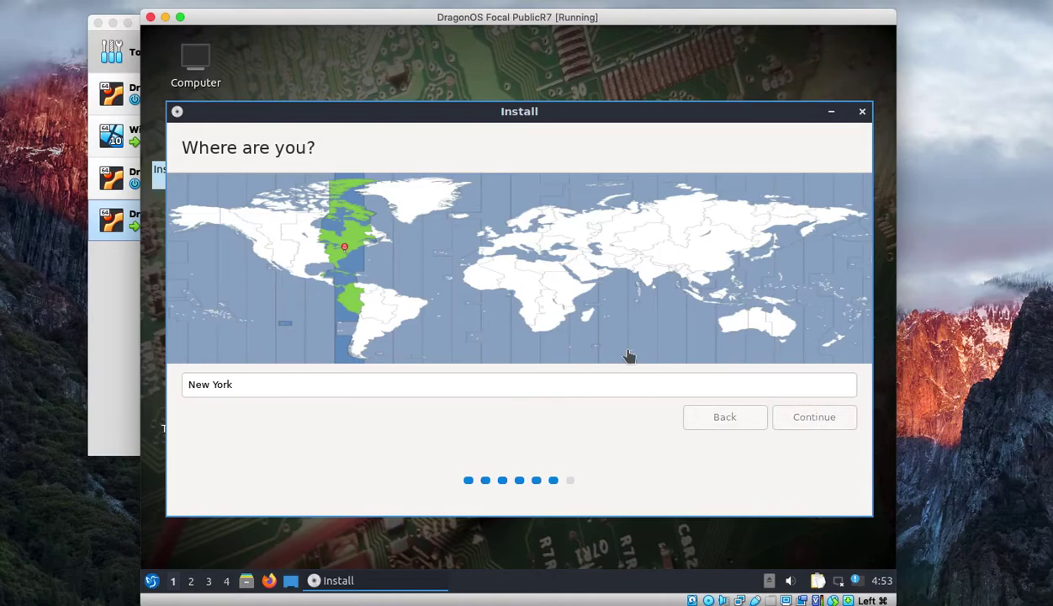
text(d)
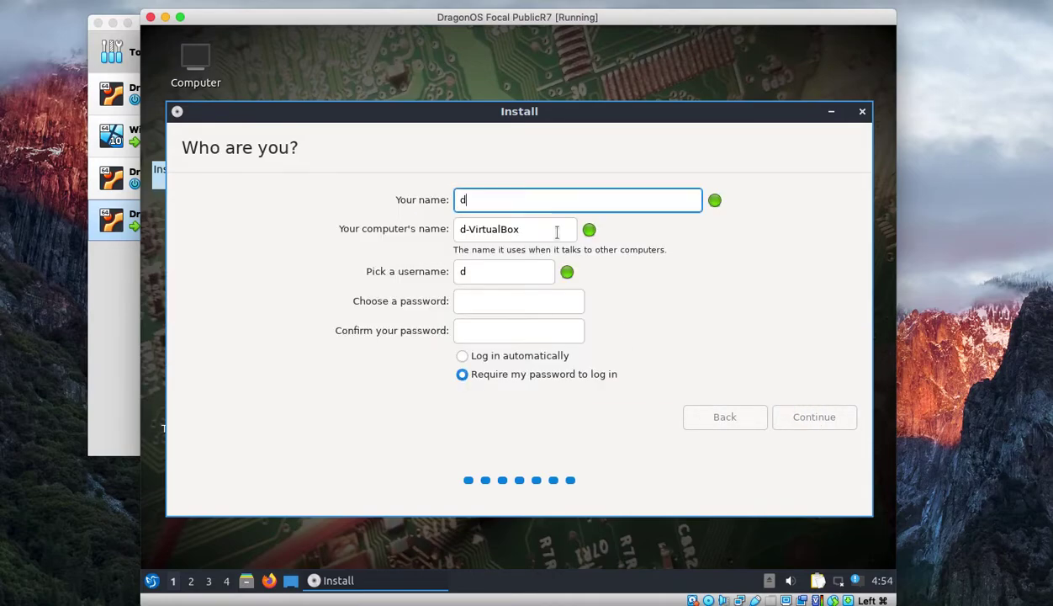
text(ragon)
key(Tab)
text(dragon)
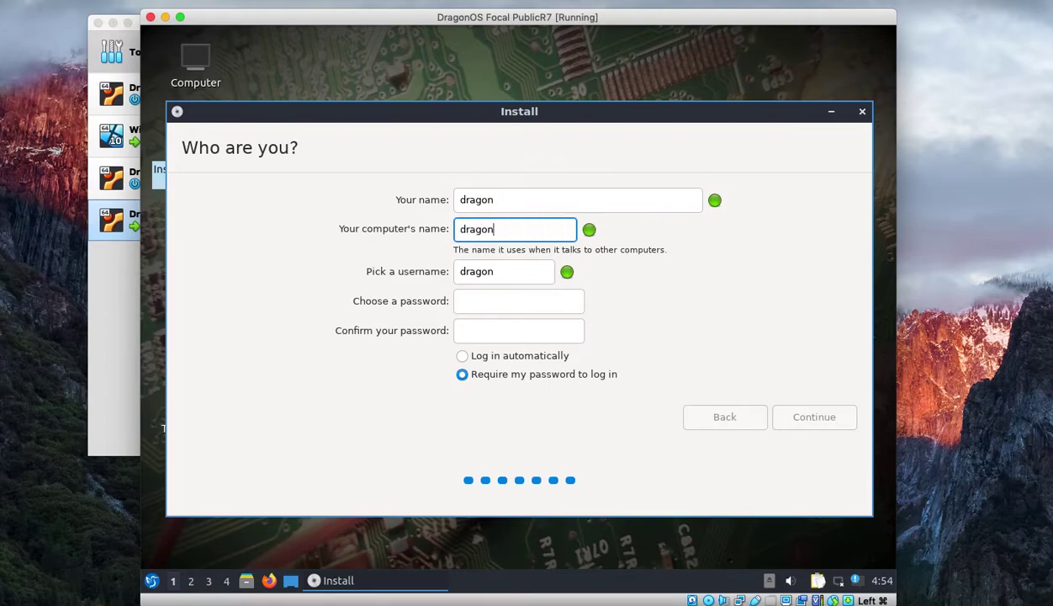
key(Tab)
text(dragon)
key(Tab)
text(dragon)
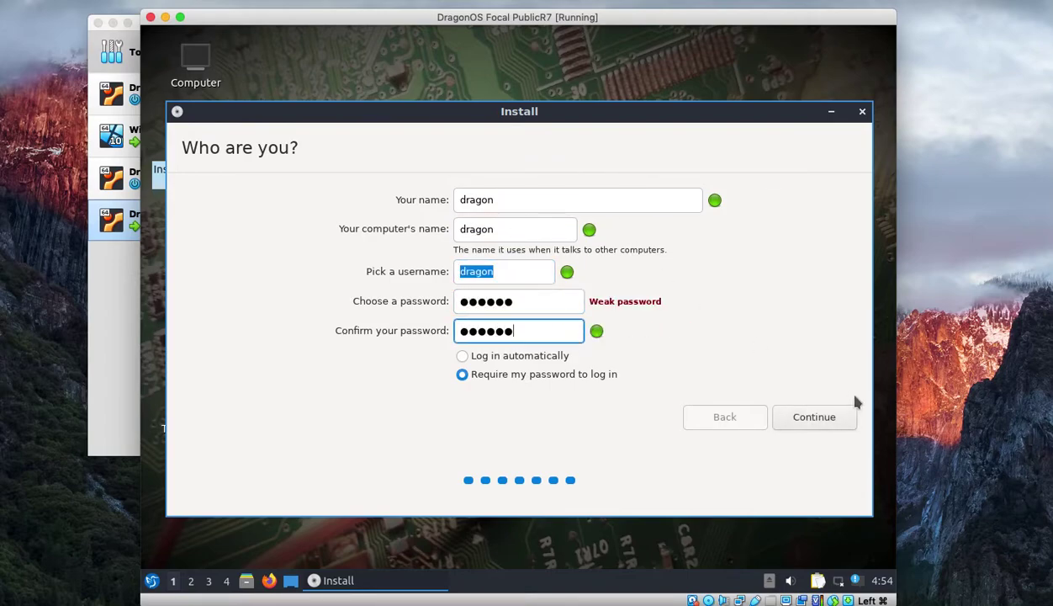
click(817, 419)
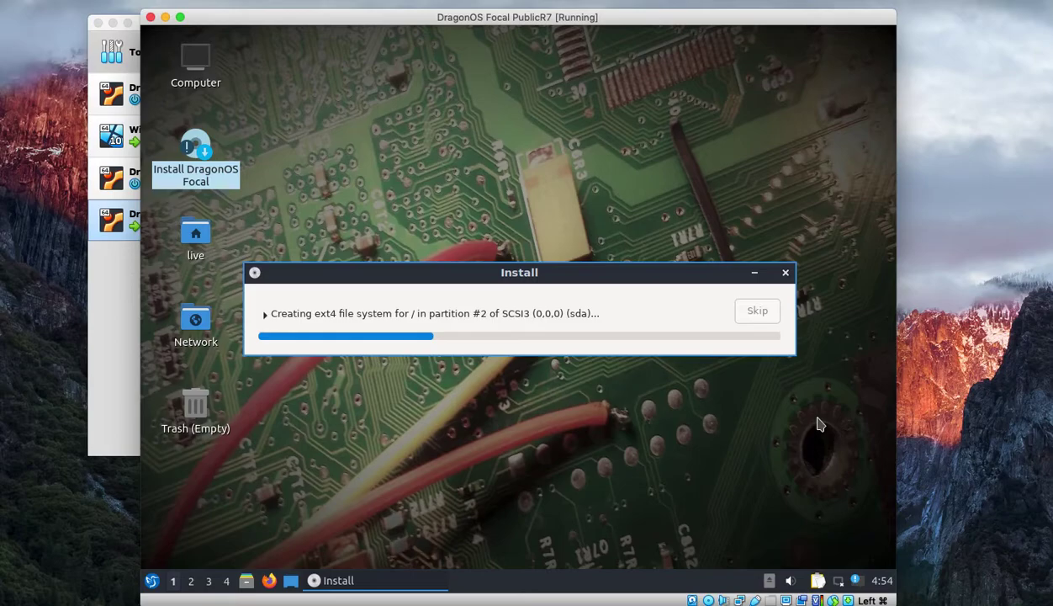
- Open and close the LXQt application menu while the installer copies files to completion
click(152, 580)
mouse_move(202, 442)
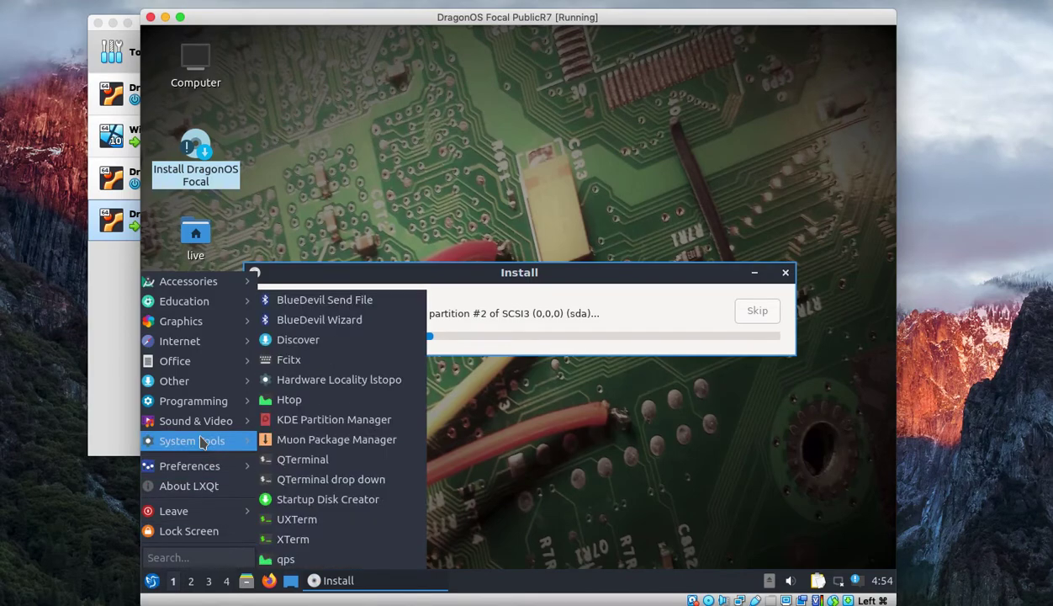
mouse_move(206, 466)
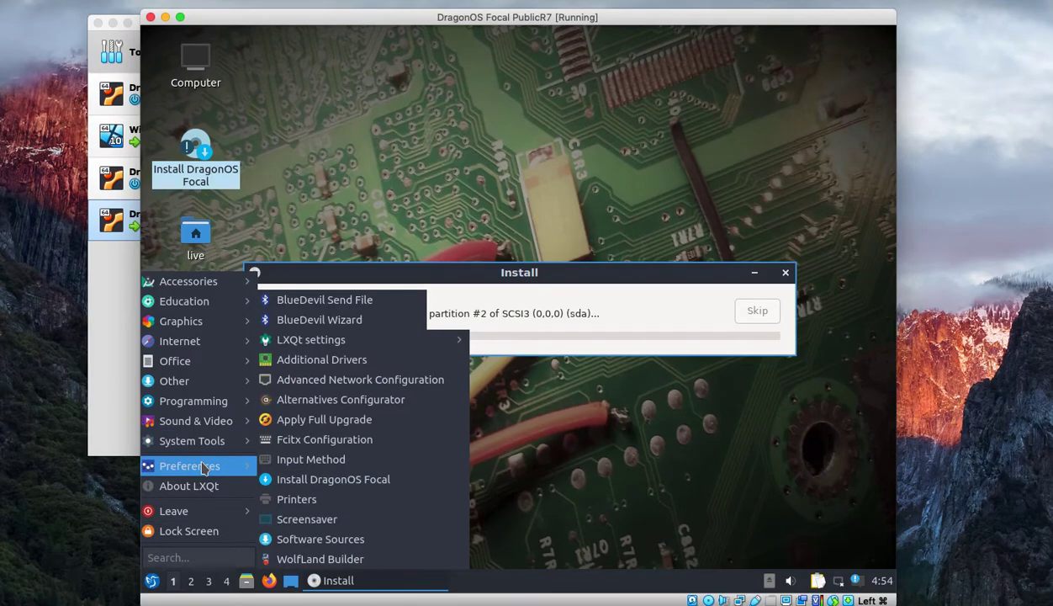
click(689, 447)
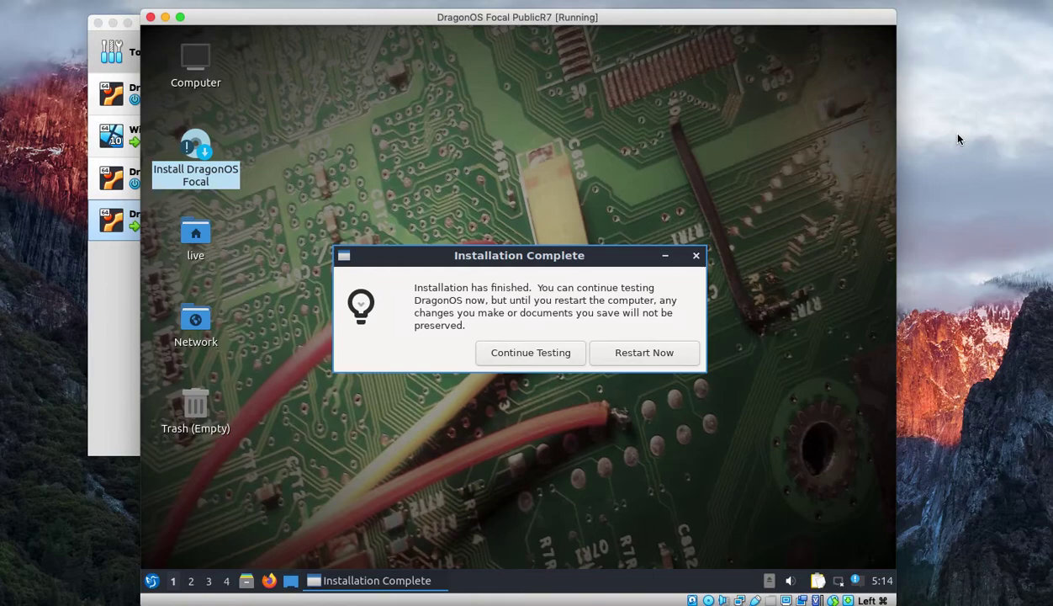
- Restart into the installed DragonOS and dismiss the mouse pointer integration notice
click(647, 354)
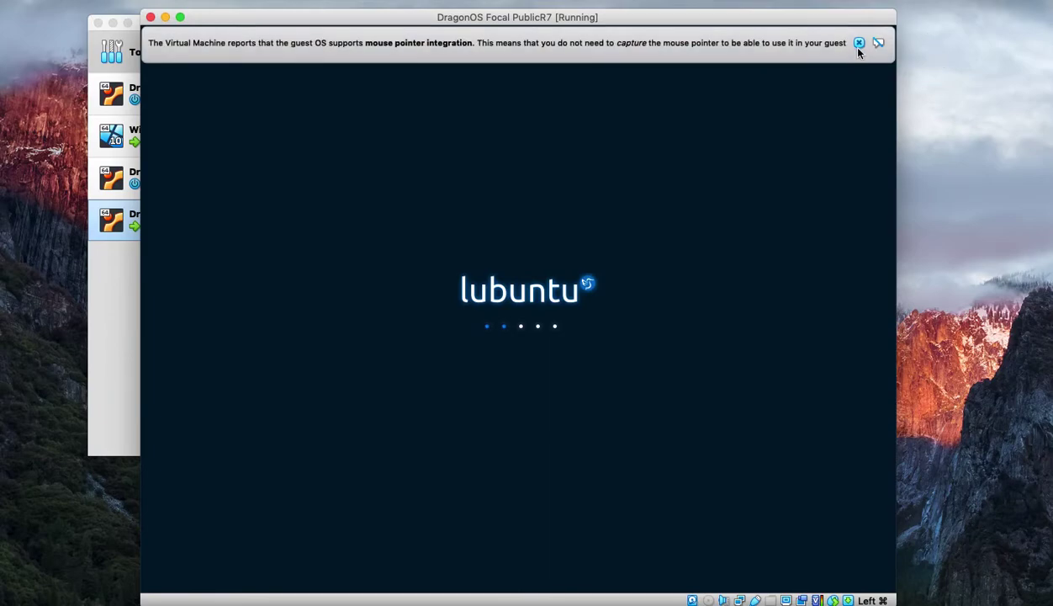
click(858, 43)
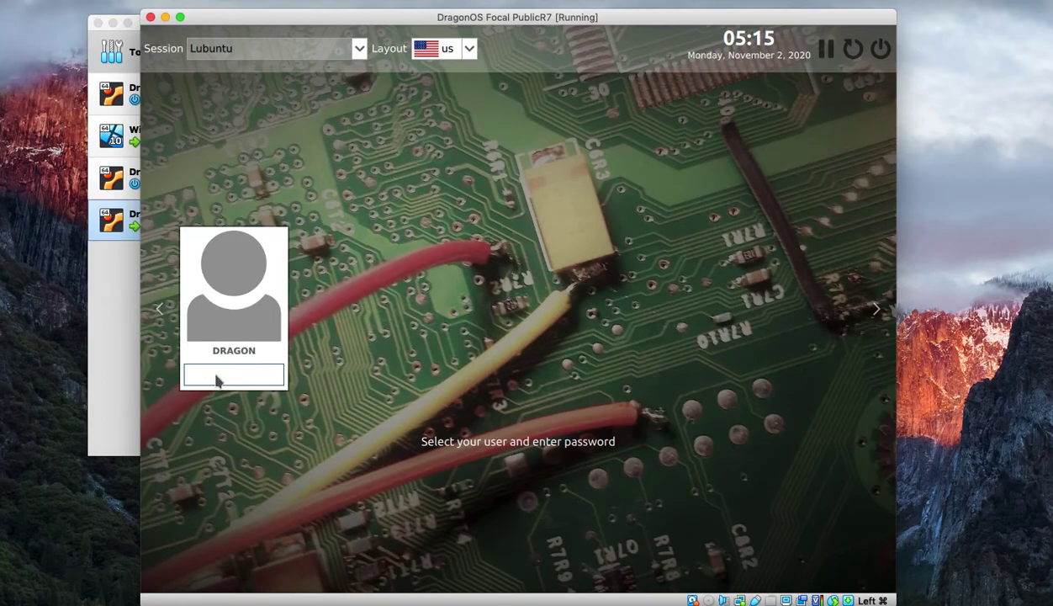
- Log in to the DragonOS desktop and accept the SDRplay API 3.07 licence agreement
text(dragon)
key(Return)
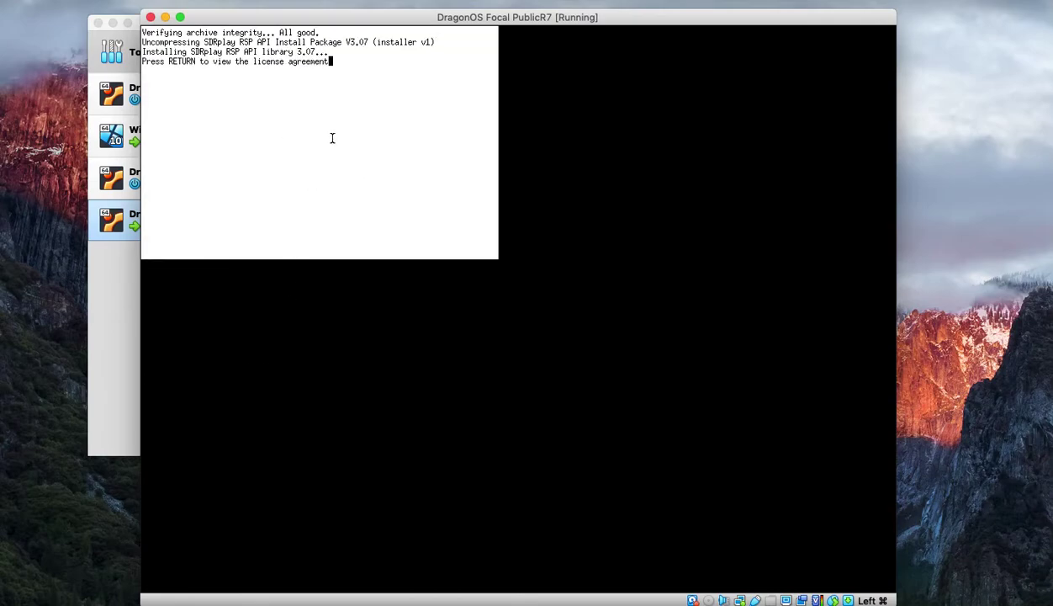
key(Return)
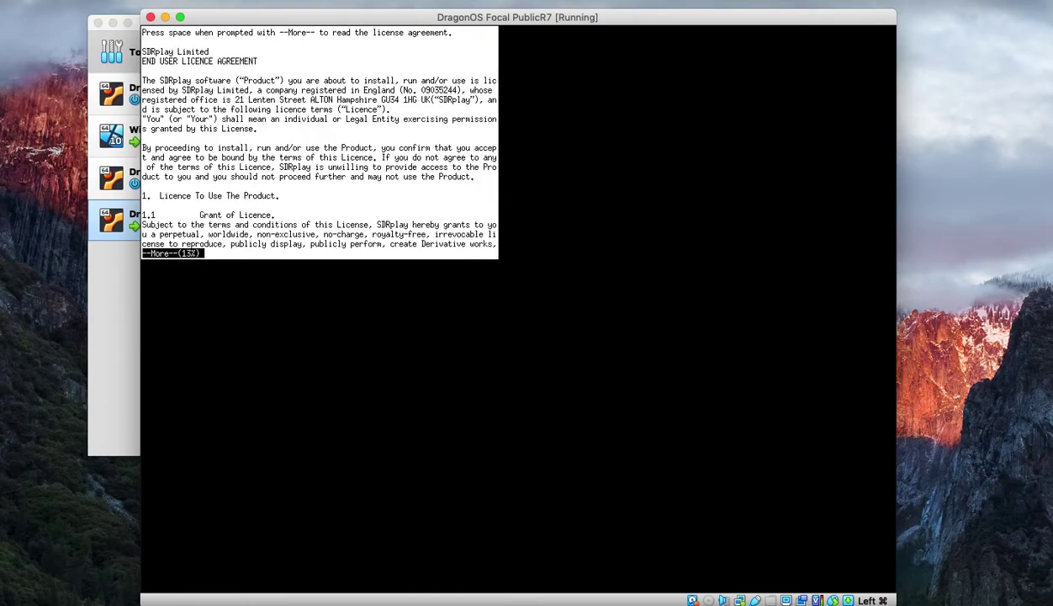
key(q)
key(Return)
text(y)
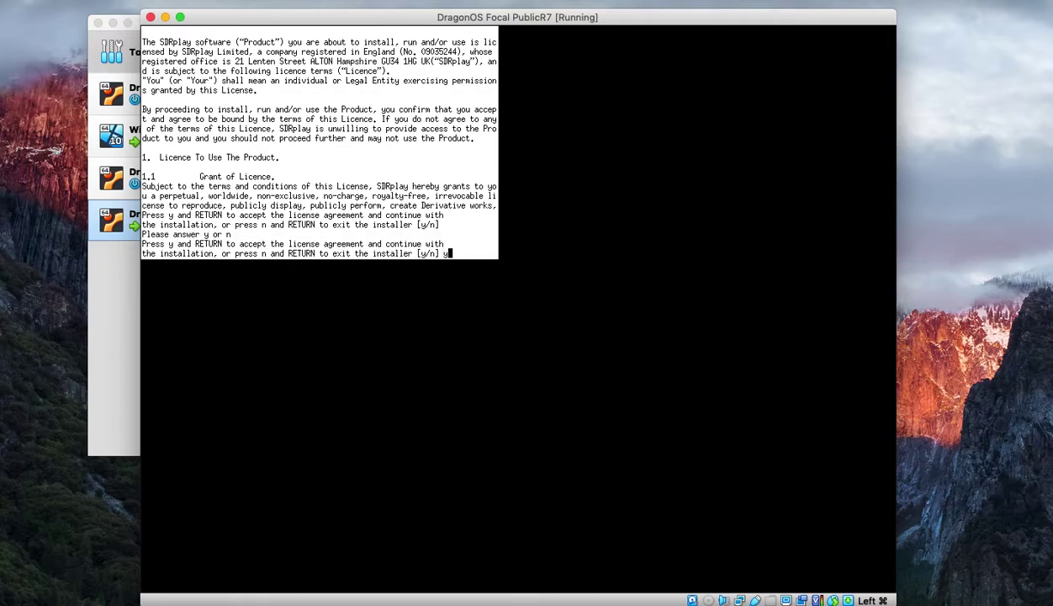
key(Return)
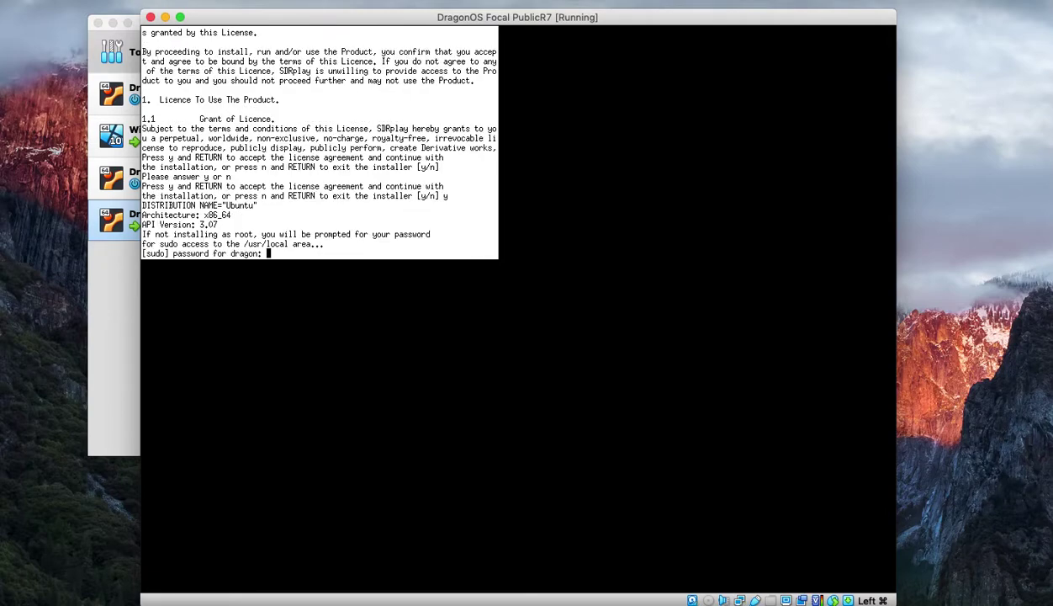
- Authorise the SDRplay install with the account password, add its USB IDs, and decline the upgrade offer
key(Return)
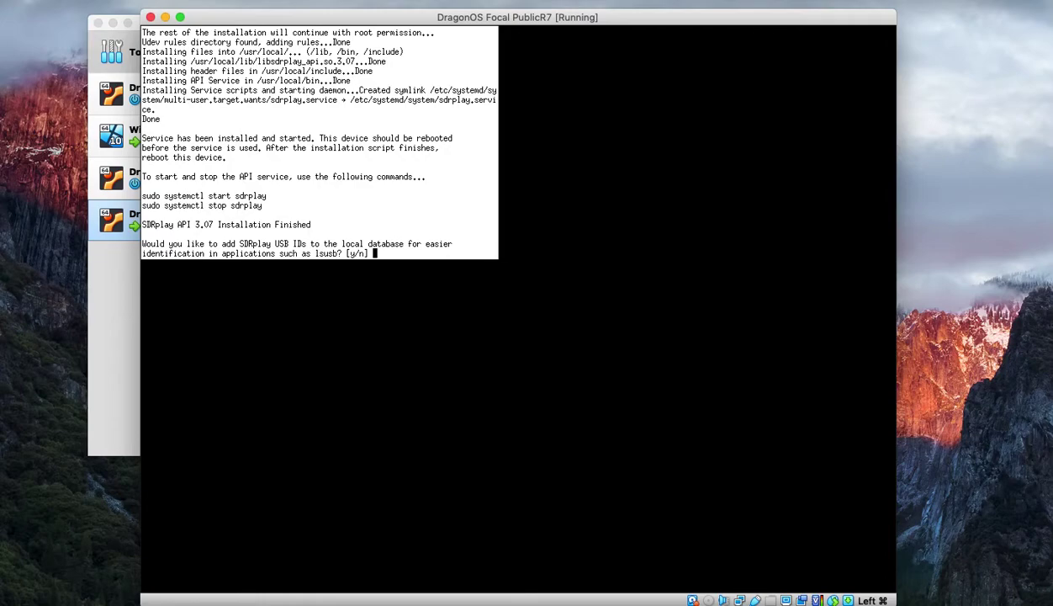
text(y)
key(Return)
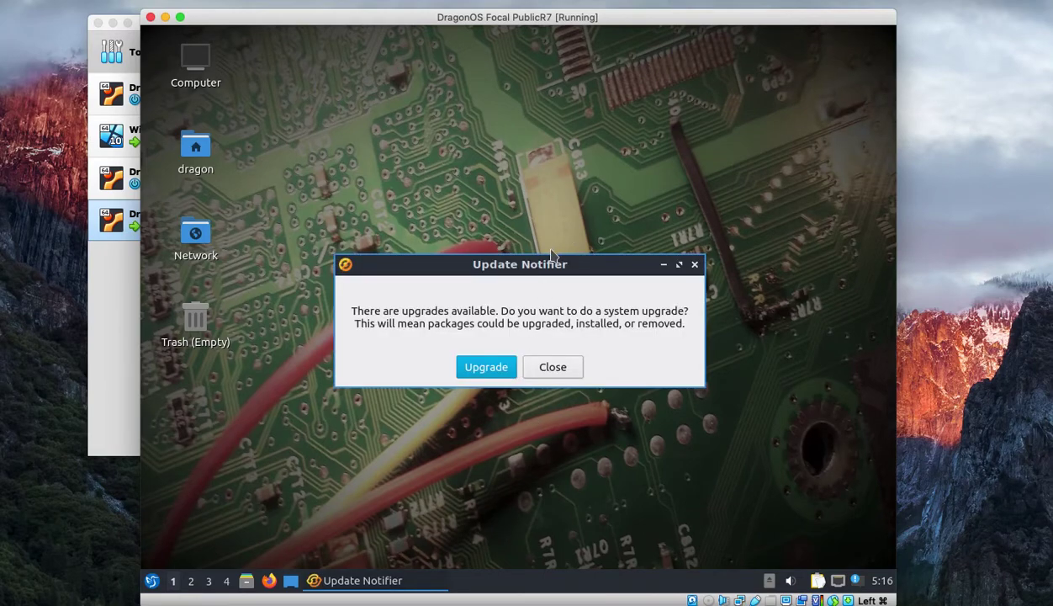
click(557, 372)
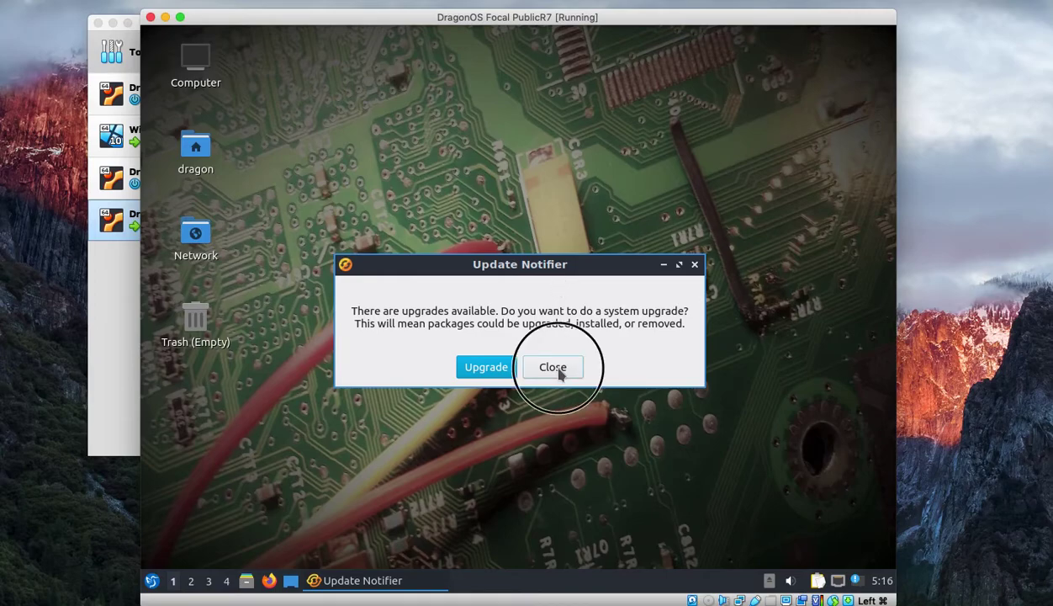
click(152, 580)
- Run sudo apt-get update in a new QTerminal, authorising it with the account password
mouse_move(235, 445)
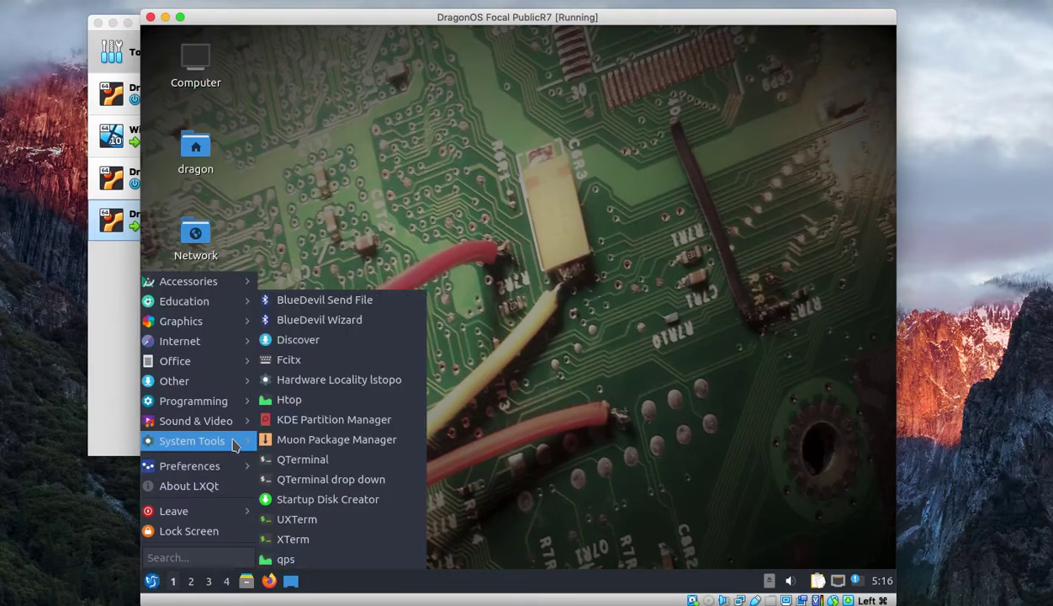
click(345, 459)
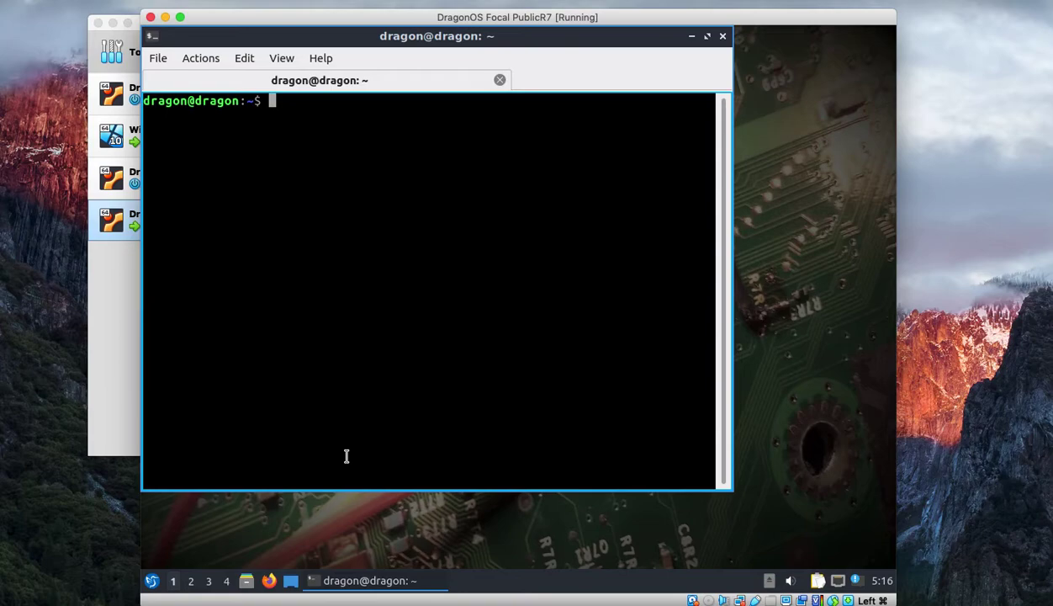
text(sudo apt-get u)
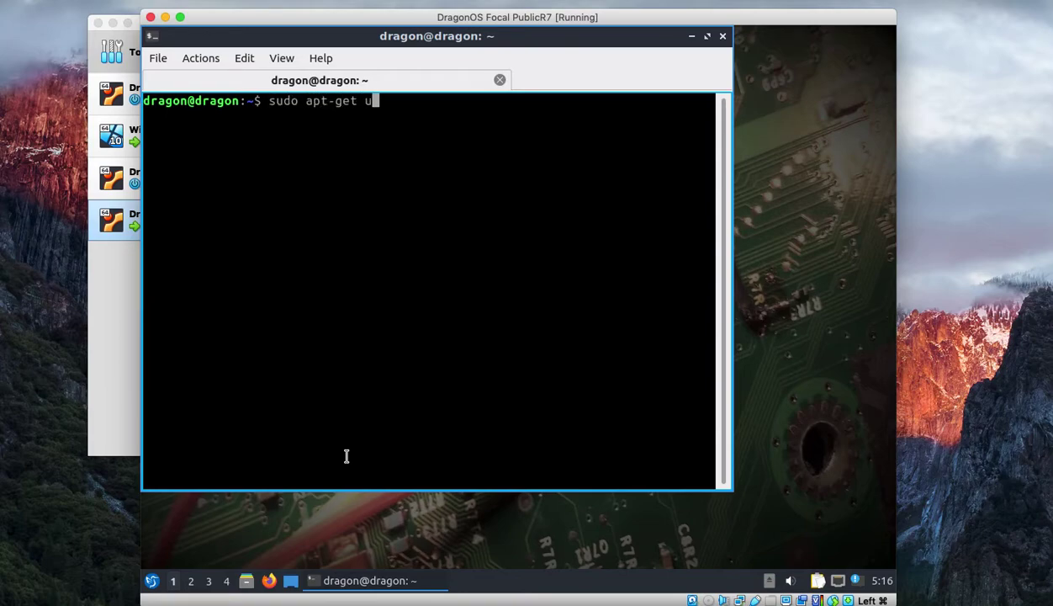
text(pdate)
key(Return)
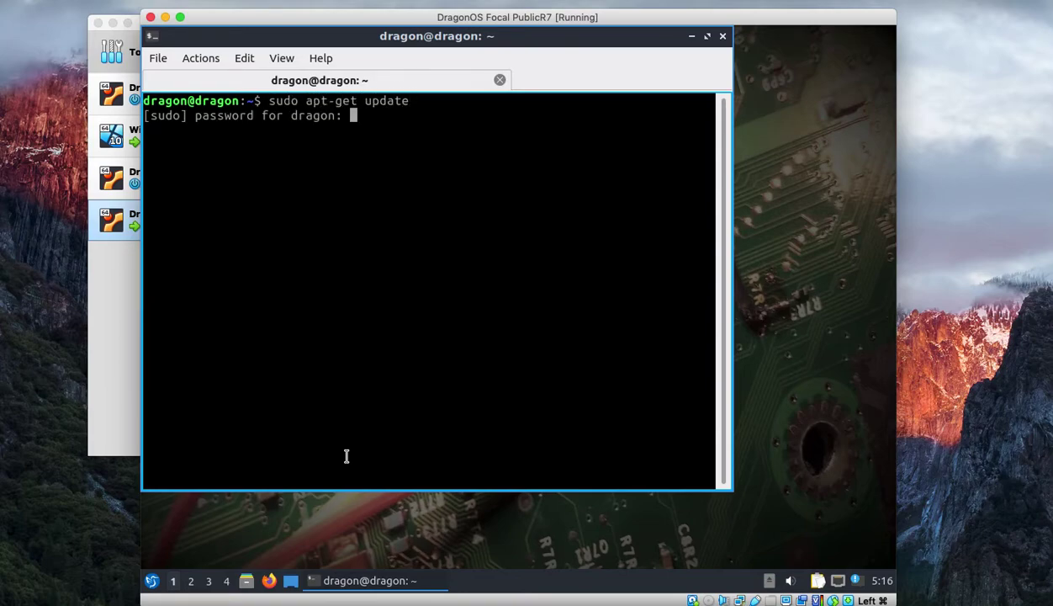
key(Return)
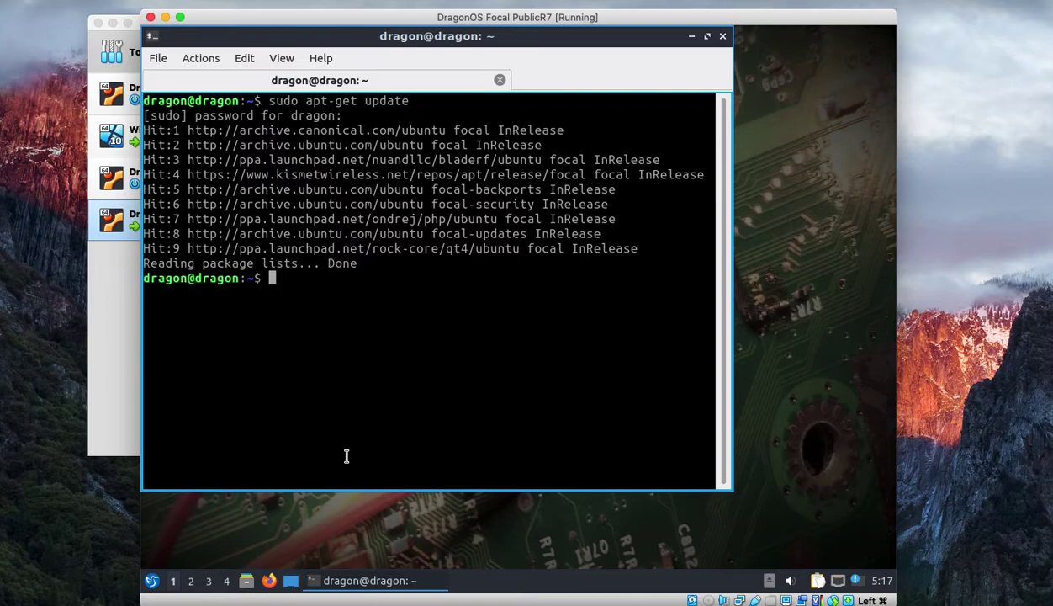
text(cd /etc/apt/)
- Change into /etc/apt and list its contents with ls
key(Return)
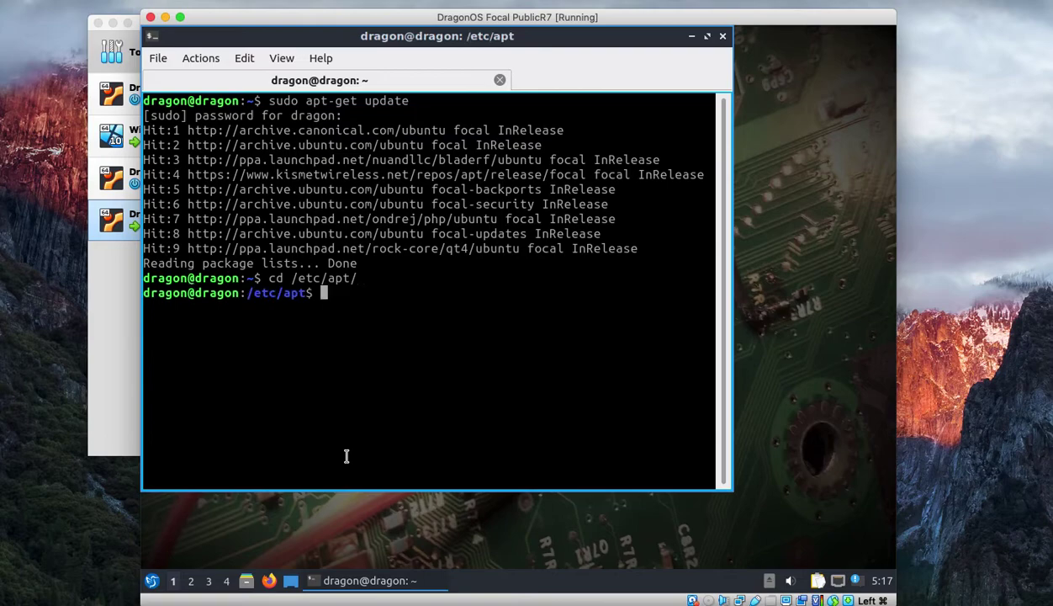
text(ls)
key(Return)
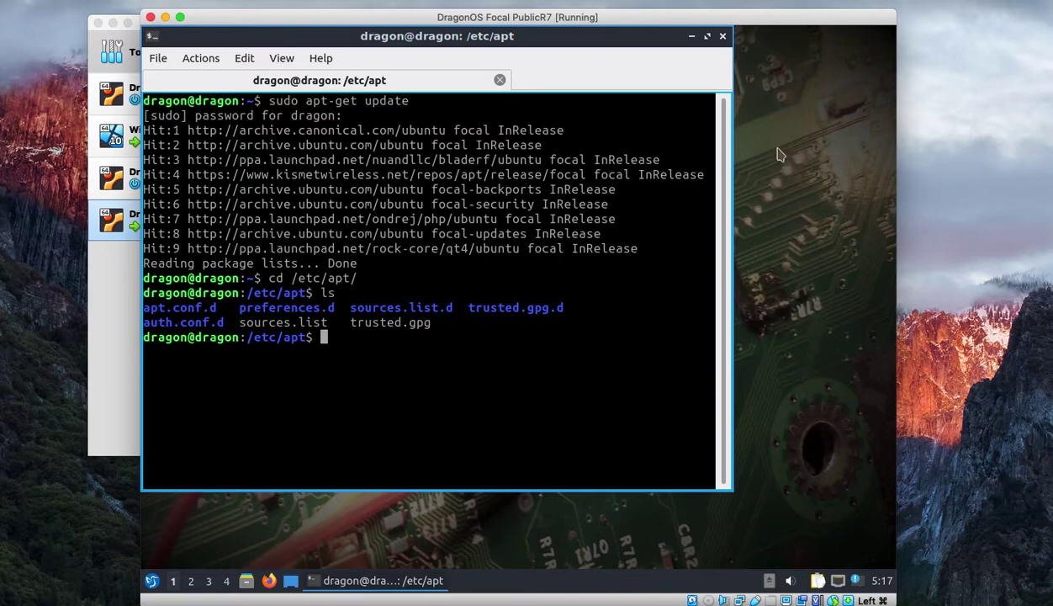
- Close the terminal window, confirming Yes at the exit prompt
click(722, 36)
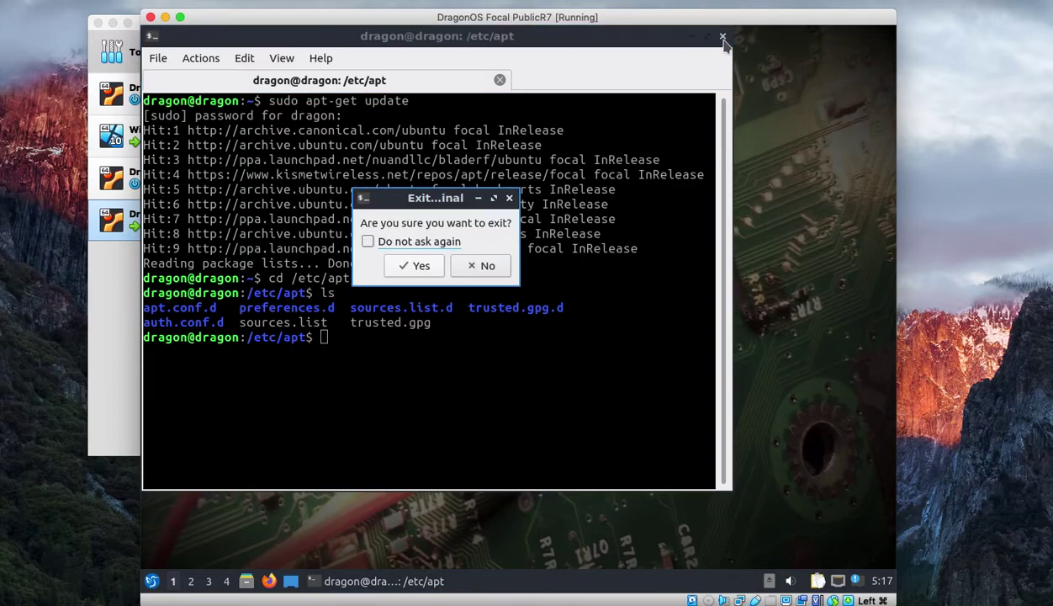
click(481, 264)
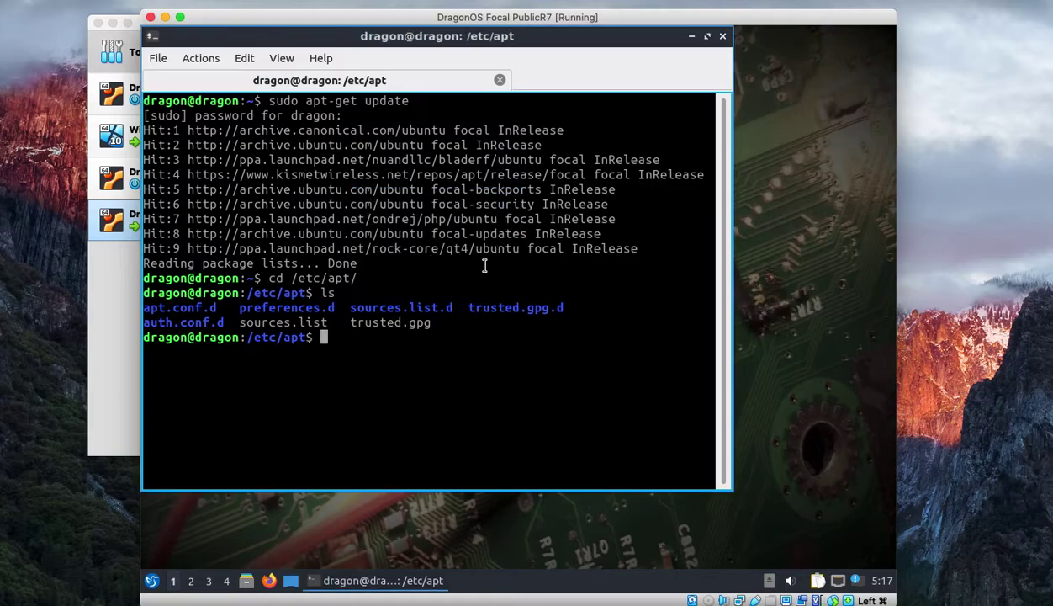
click(722, 37)
click(399, 269)
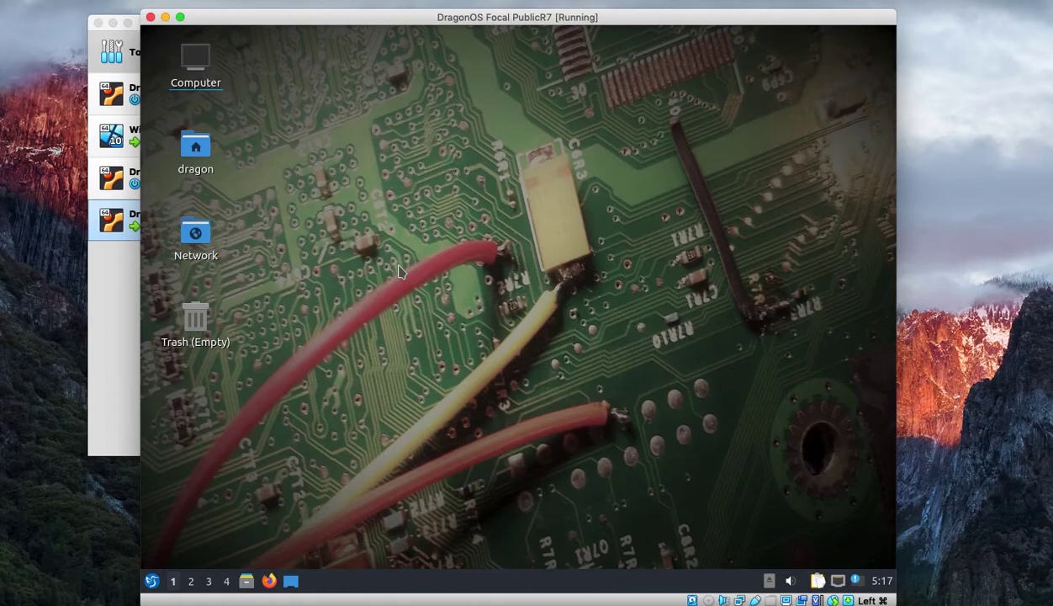
- In a new QTerminal, change into /usr/share/lubuntu/wallpapers using Tab completion
click(152, 581)
mouse_move(208, 441)
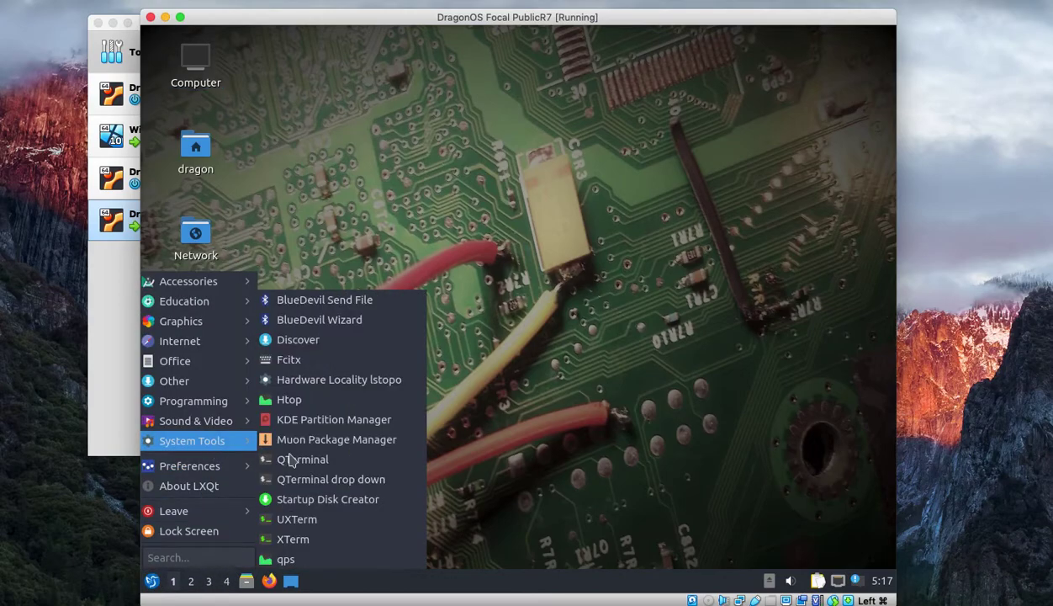
click(288, 460)
text(cd /usr/)
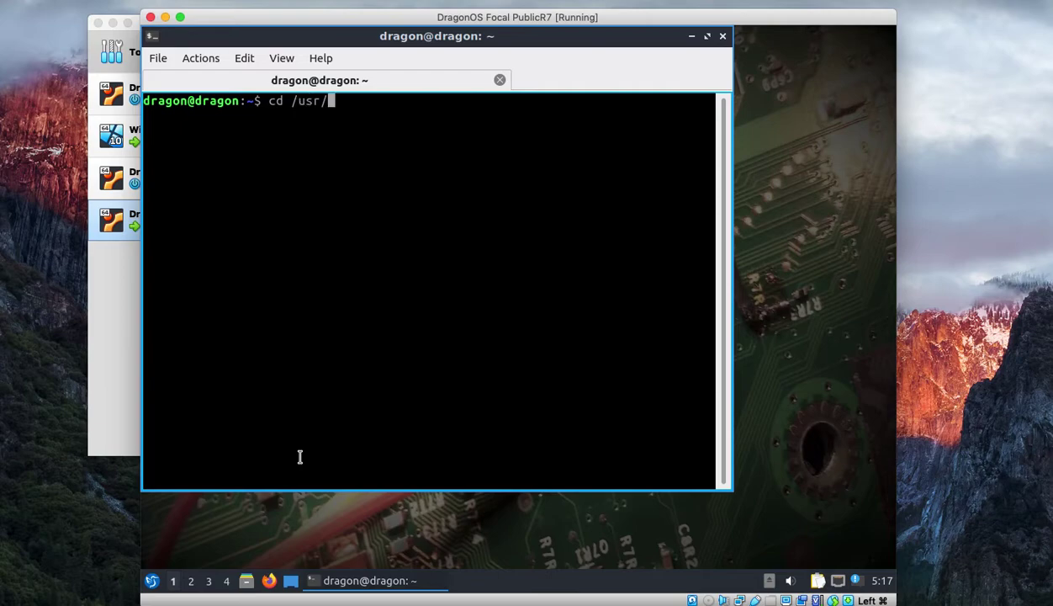
text(share/apl)
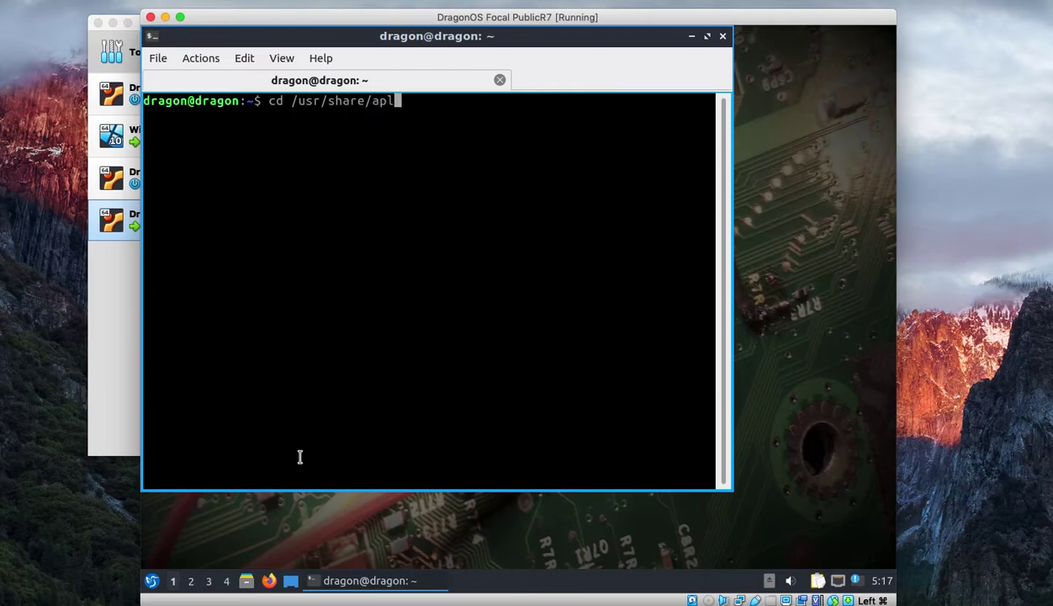
key(BackSpace)
text(plications/lu)
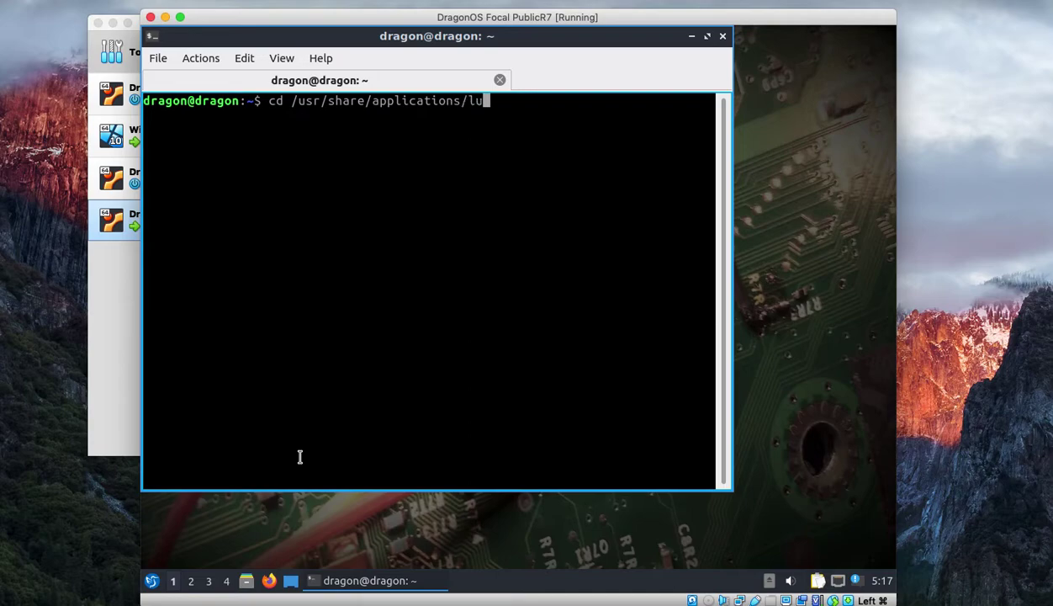
key(BackSpace)
key(BackSpace)
text(scr)
key(Tab)
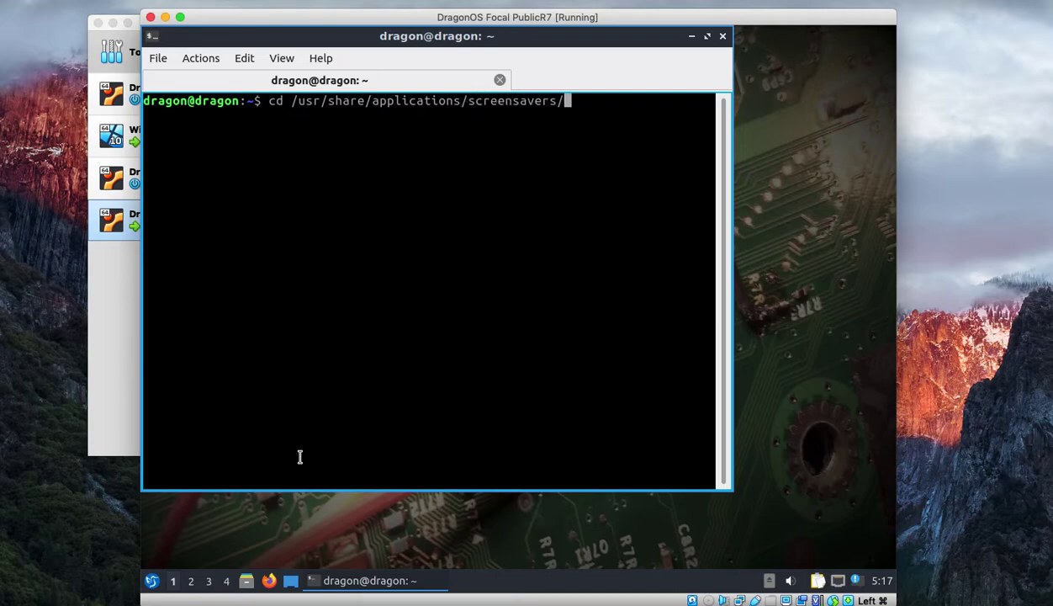
key(BackSpace)
key(BackSpace)
key(BackSpace)
key(BackSpace)
key(BackSpace)
key(BackSpace)
key(BackSpace)
key(BackSpace)
key(BackSpace)
key(BackSpace)
key(BackSpace)
key(BackSpace)
key(BackSpace)
key(BackSpace)
key(BackSpace)
key(BackSpace)
key(BackSpace)
key(BackSpace)
key(BackSpace)
key(BackSpace)
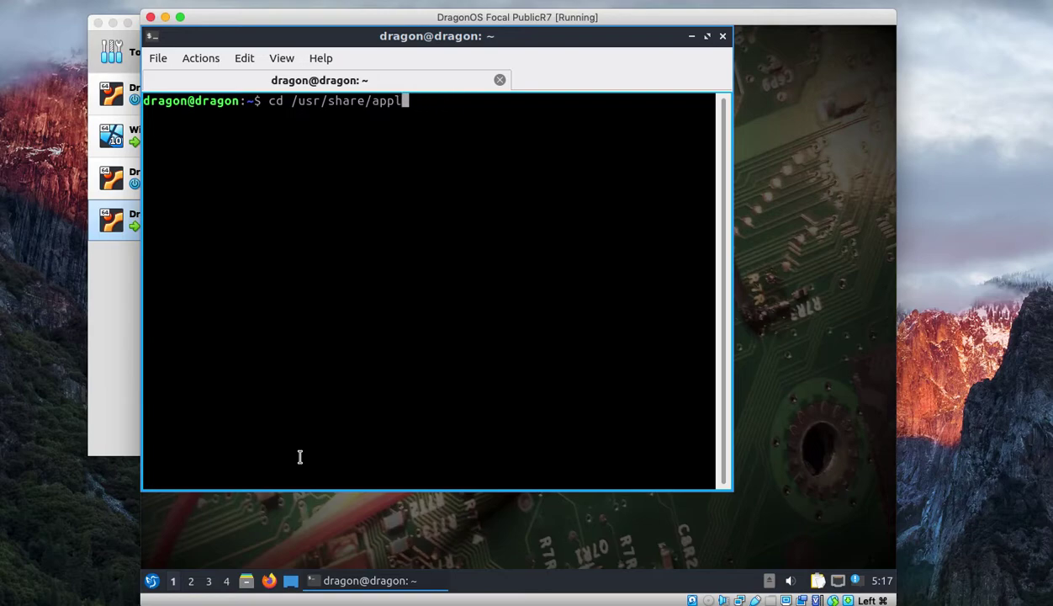
text(lu)
key(Tab)
key(Tab)
key(Tab)
text(b)
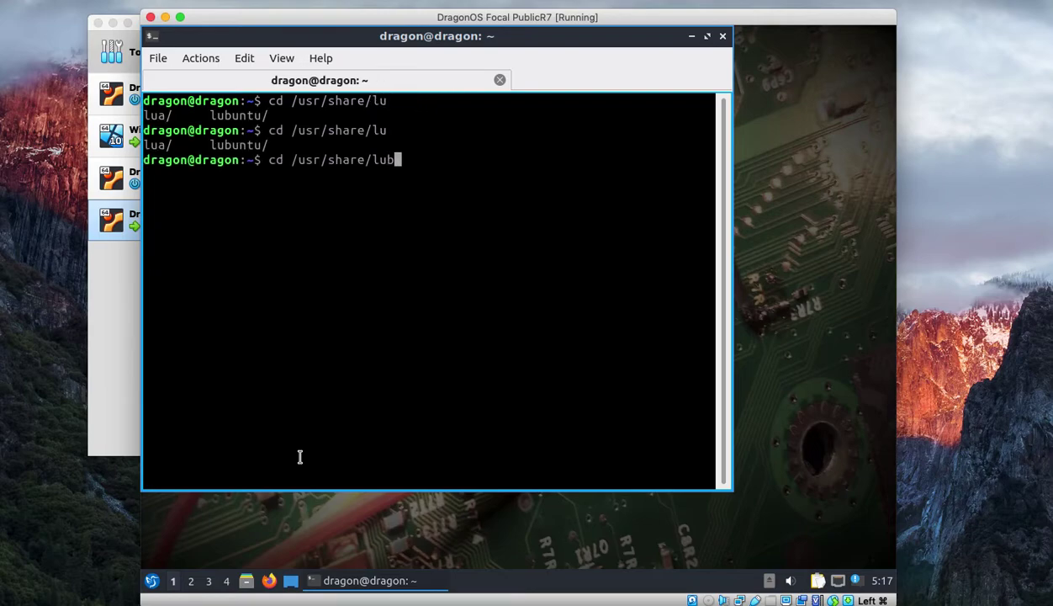
key(Tab)
text(w)
key(Tab)
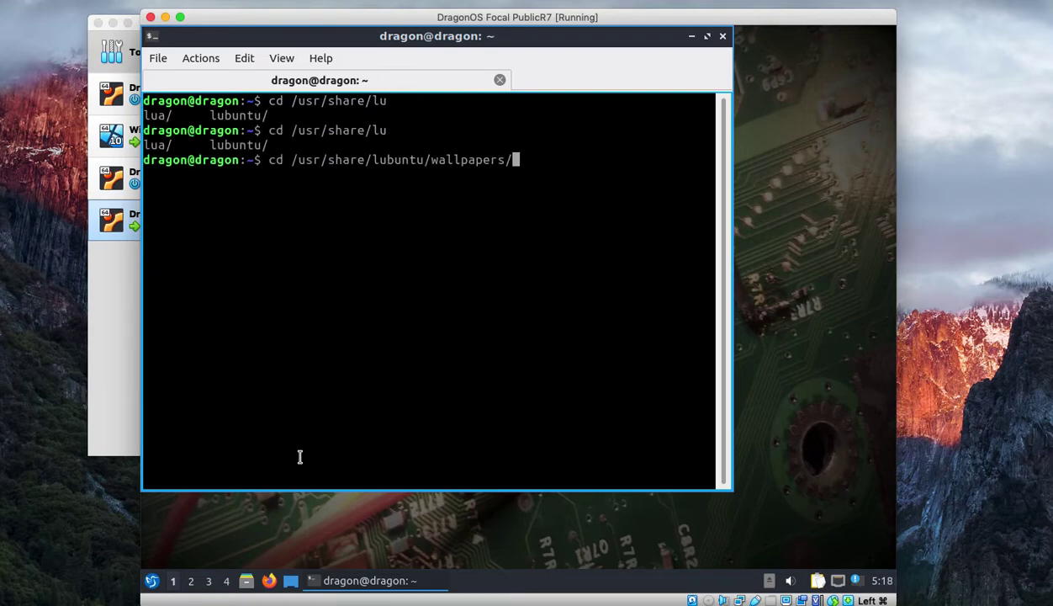
key(Return)
- List the wallpaper image files with ls, then close the terminal
text(ls)
key(Return)
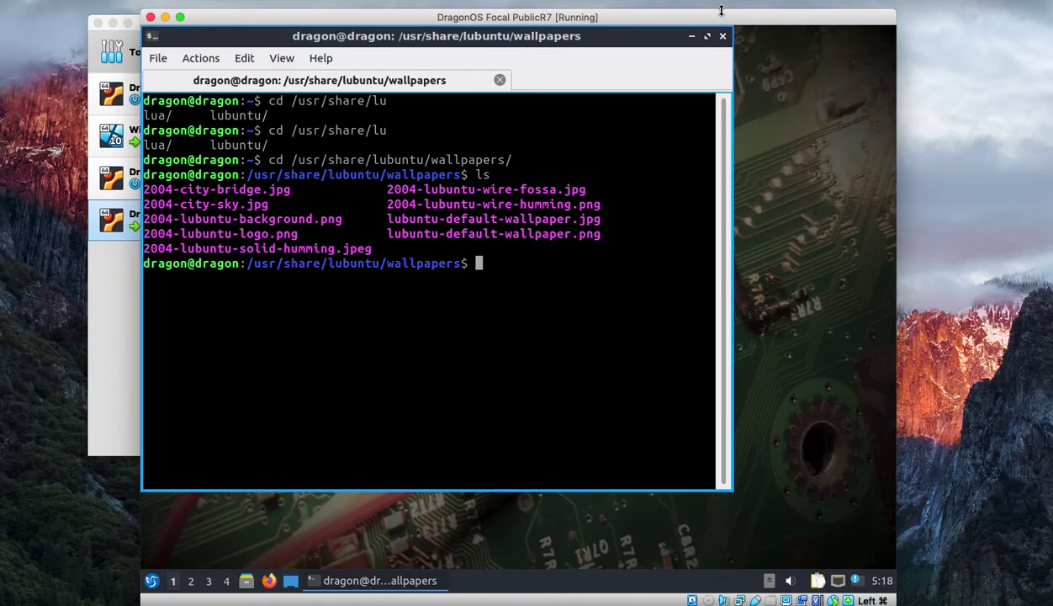
click(722, 36)
click(418, 266)
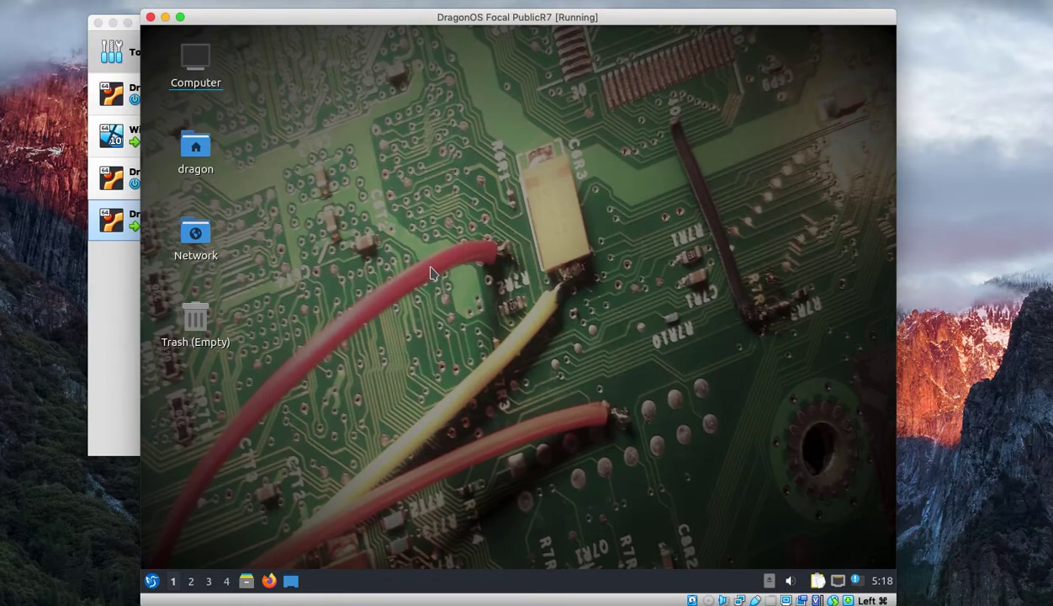
- Launch a new QTerminal from the application menu and shift it slightly down and right
click(151, 580)
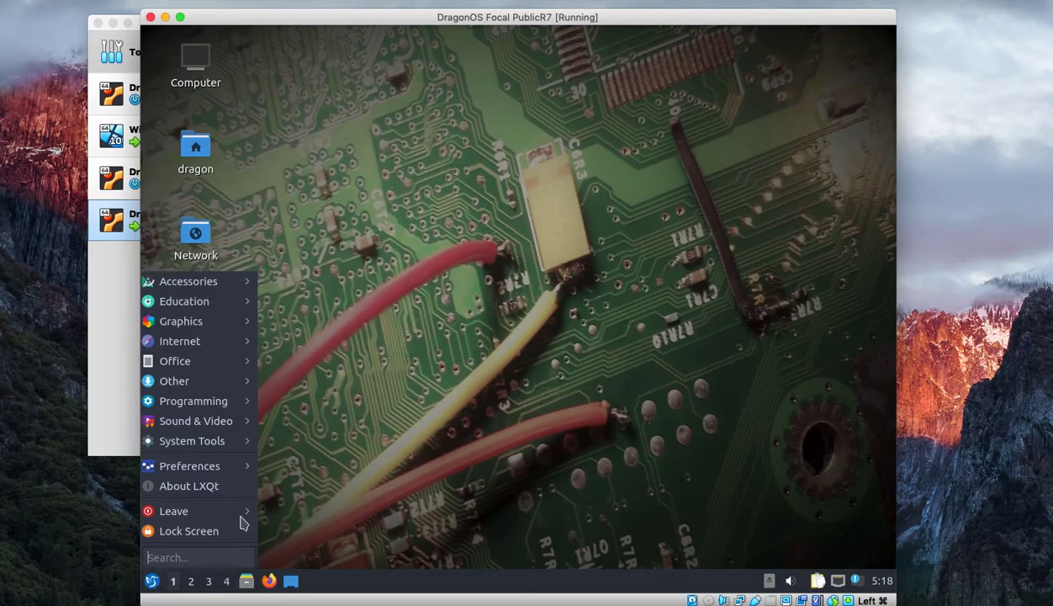
mouse_move(202, 441)
click(324, 459)
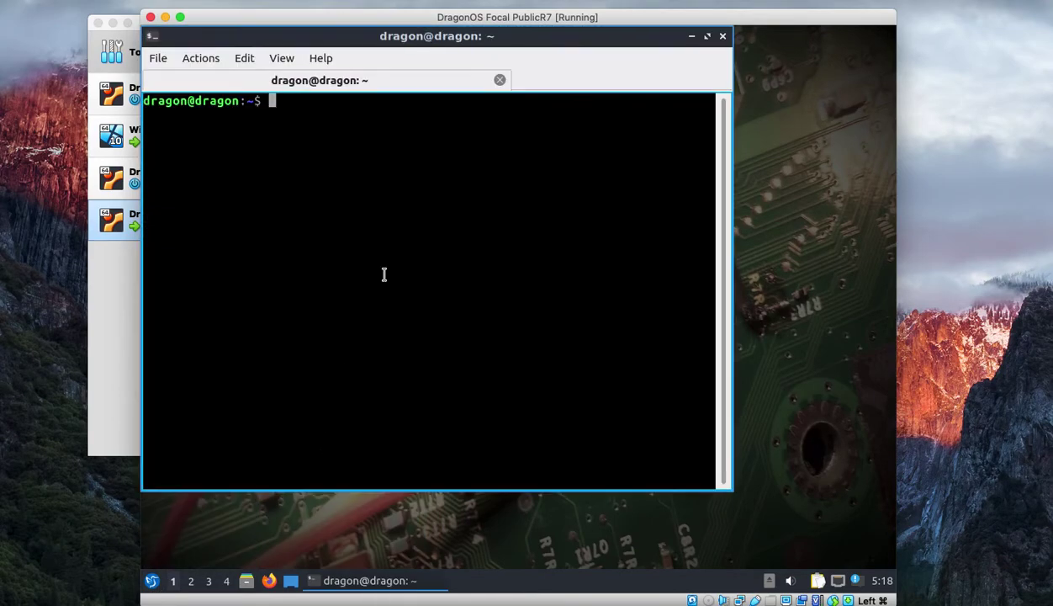
drag(345, 48, 399, 66)
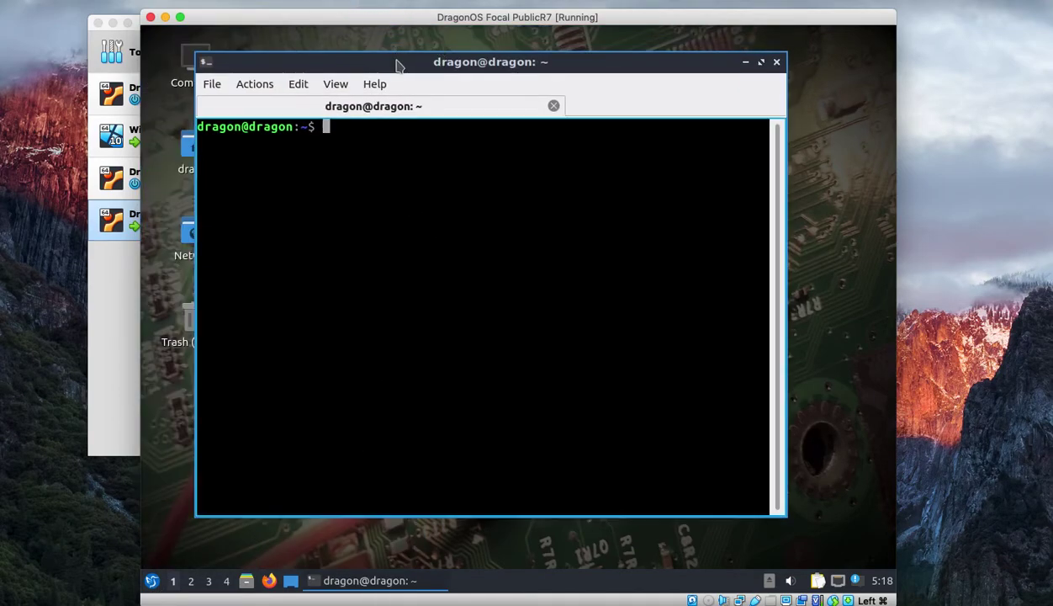
- List the SDR source folders in /usr/src, then close the terminal confirming the exit
text(cd /usr/src/)
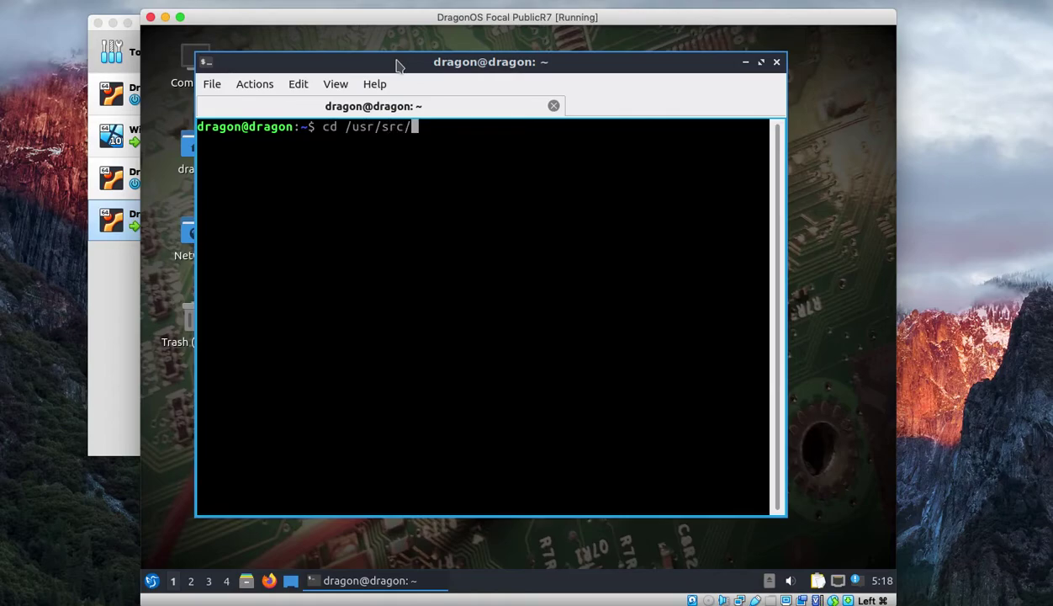
key(Return)
text(ls)
key(Return)
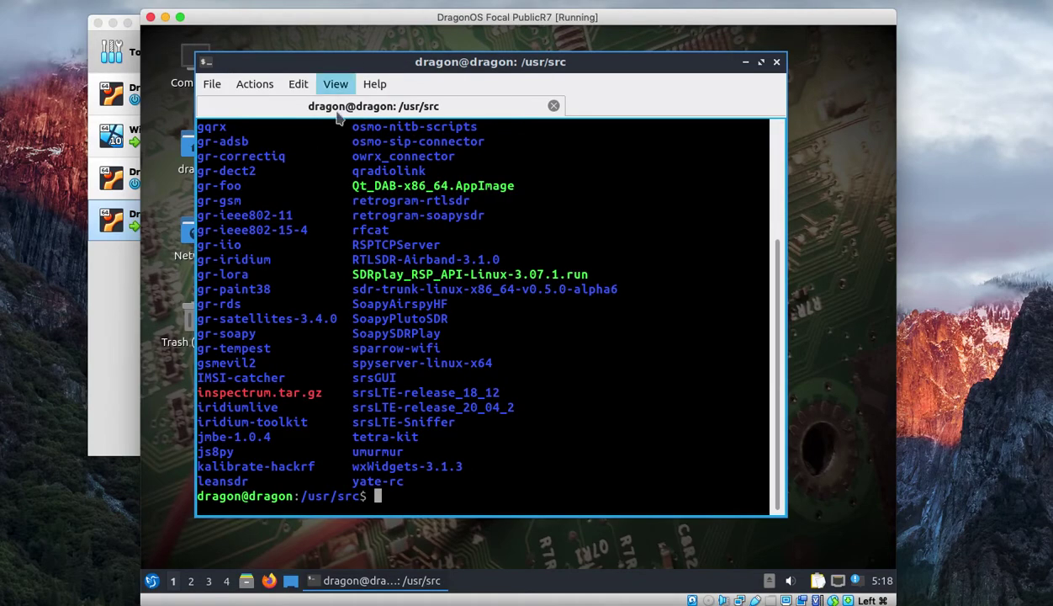
scroll(311, 230, up, 4)
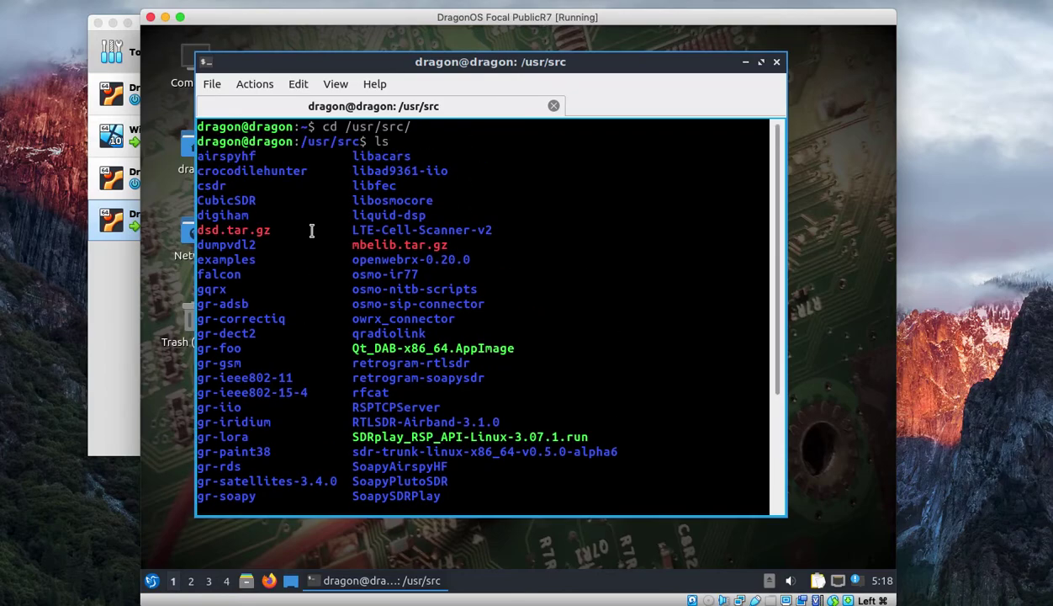
scroll(311, 231, down, 4)
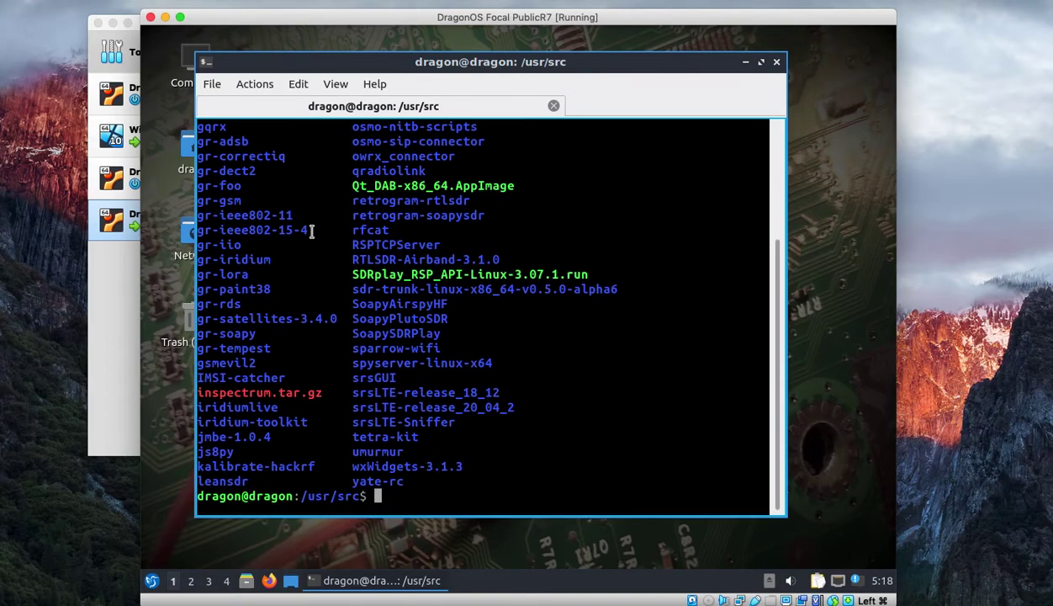
click(776, 62)
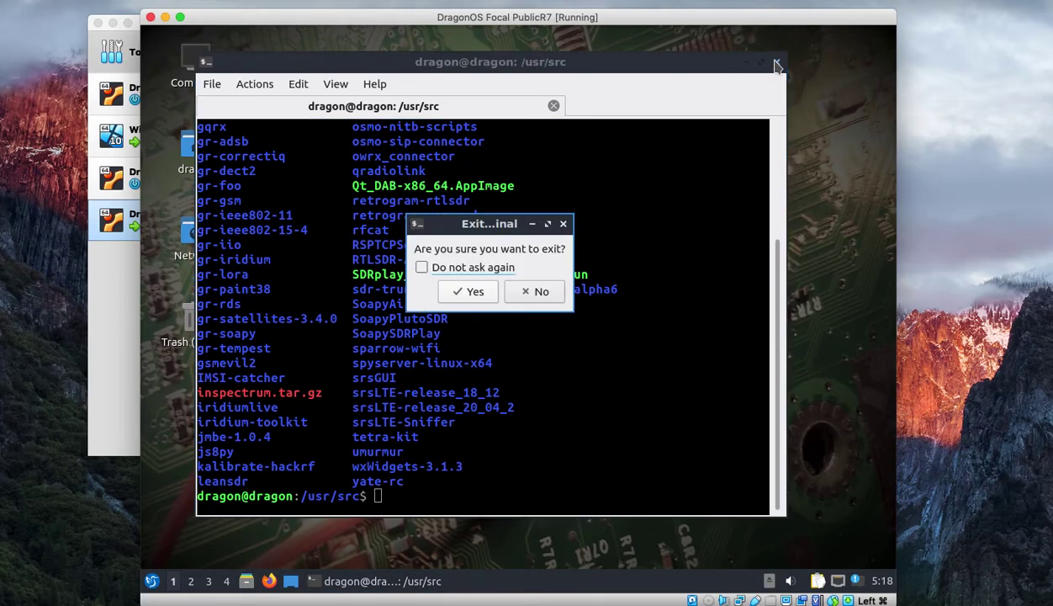
click(469, 295)
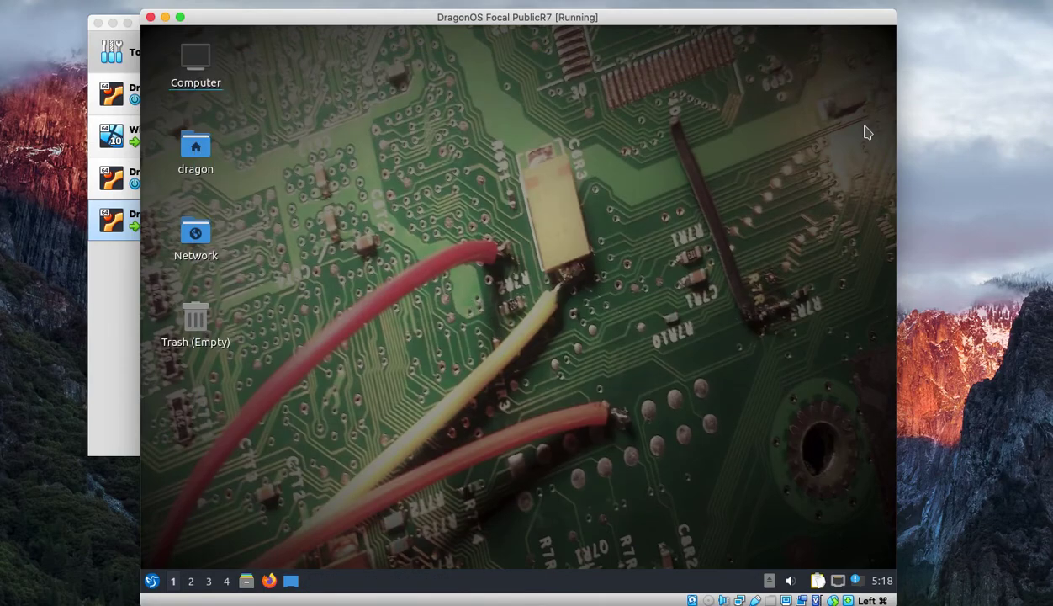